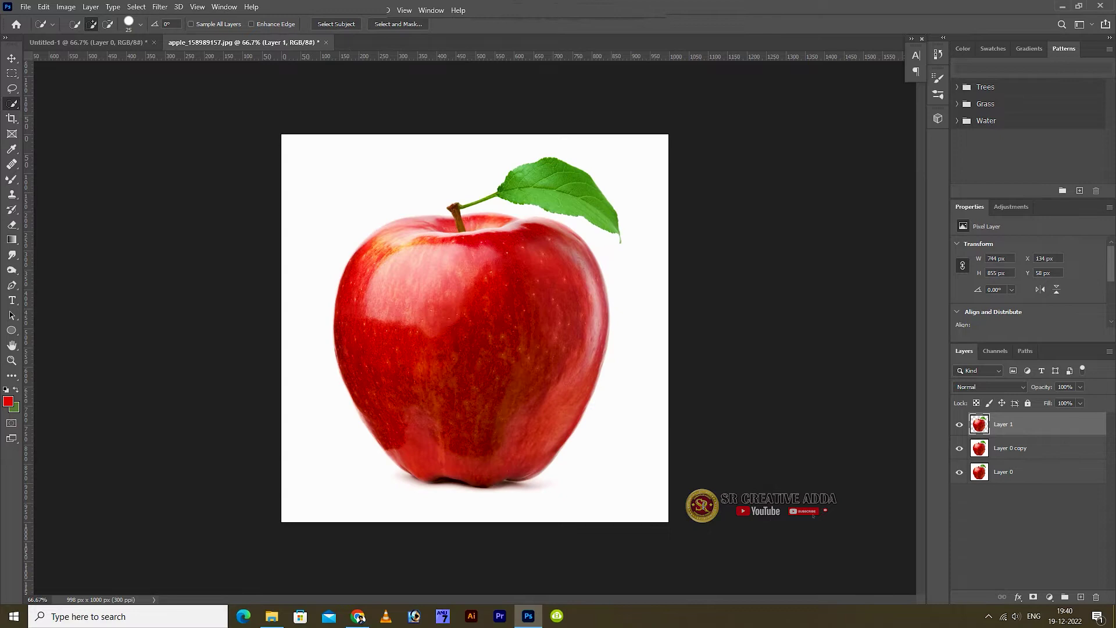
- Hide Layer 0 and Layer 0 copy, and move the cut-out apple into the Untitled-1 document
left_click(959, 472)
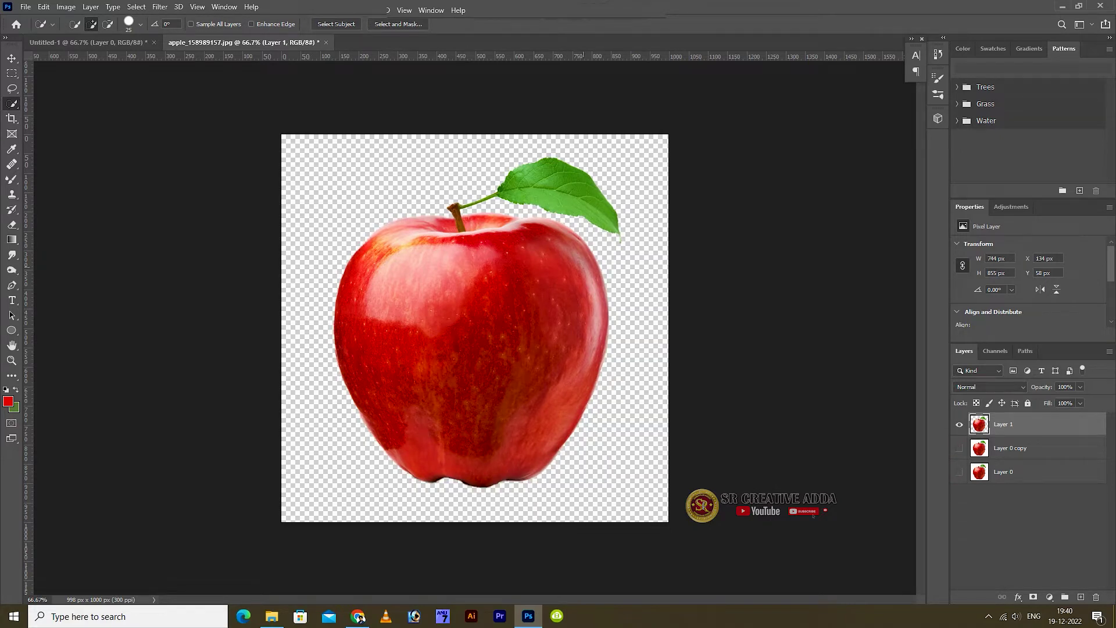
left_click(80, 43)
left_click(252, 43)
key("v")
mouse_move(478, 305)
left_mouse_down()
mouse_move(284, 151)
mouse_move(125, 46)
mouse_move(485, 315)
left_mouse_up()
- Scale the apple up to about 898 by 1032 px and position it near the middle of the canvas
key("ctrl+t")
left_click_drag(628, 167, 688, 100)
left_click_drag(631, 213, 583, 243)
key("Return")
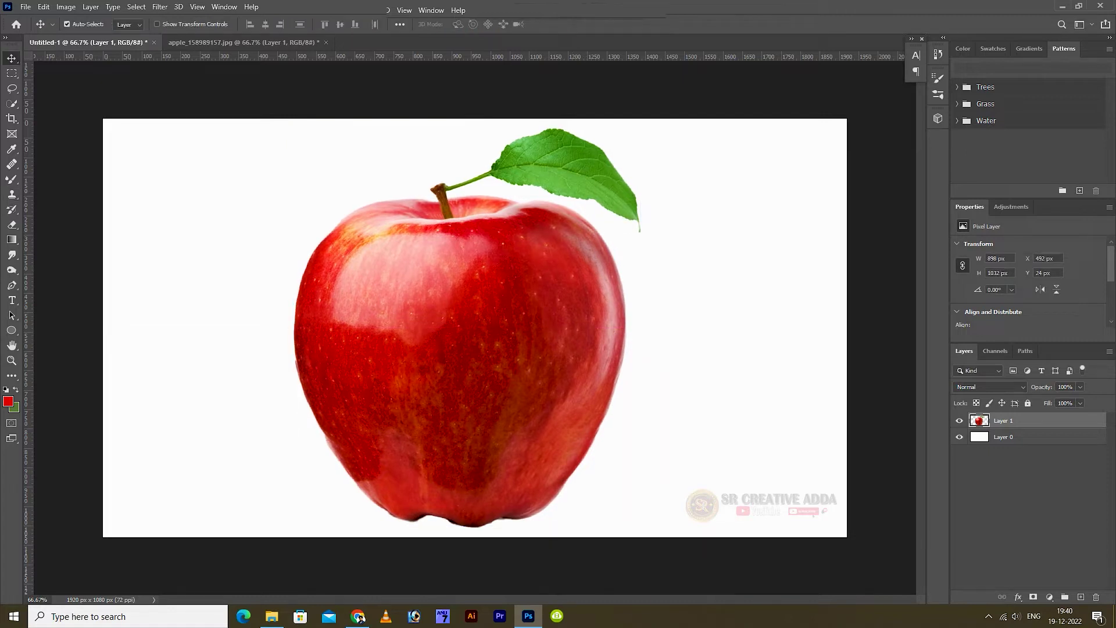
- Add the horizontal text "APPLE" over the apple and set its font to Arial Black
left_click(11, 300)
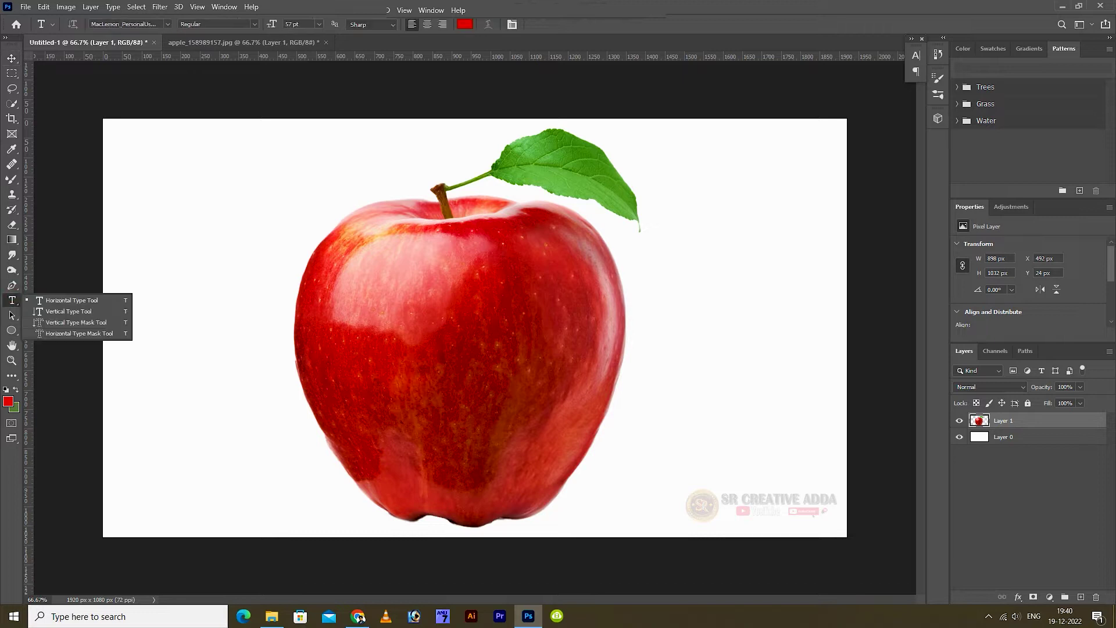
left_click(387, 351)
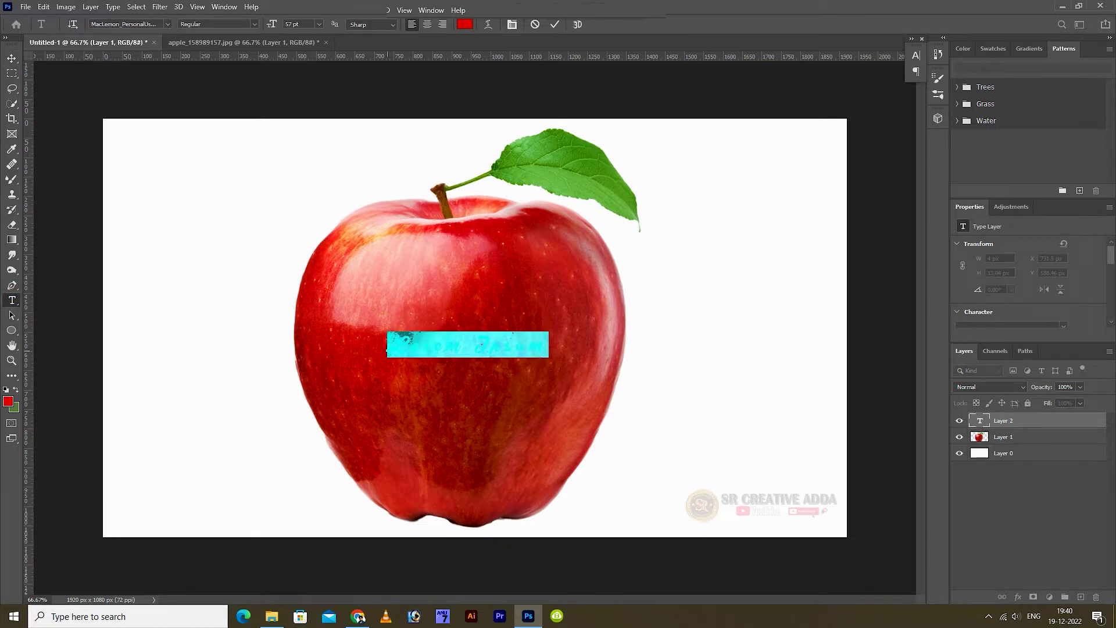
type("APPLE")
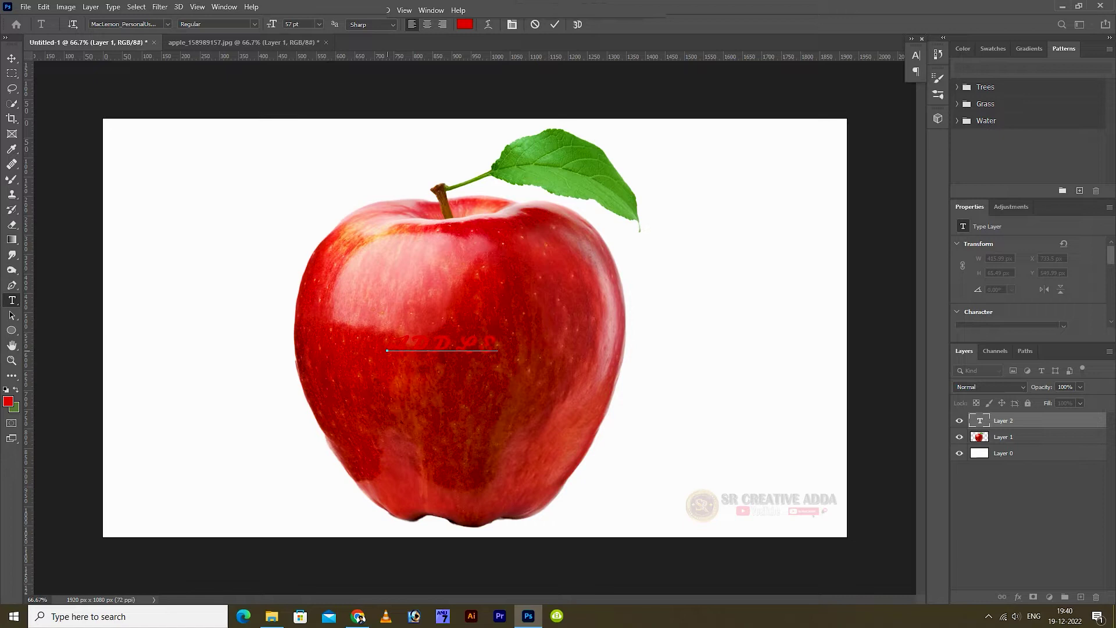
key("ctrl+a")
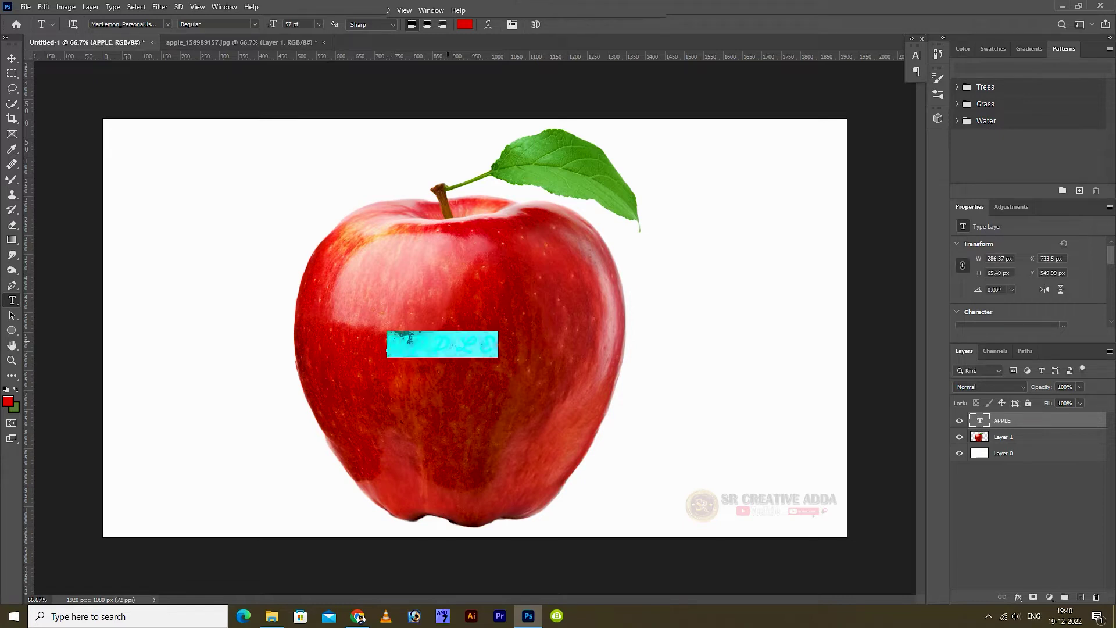
left_click(125, 24)
type("ARIAL")
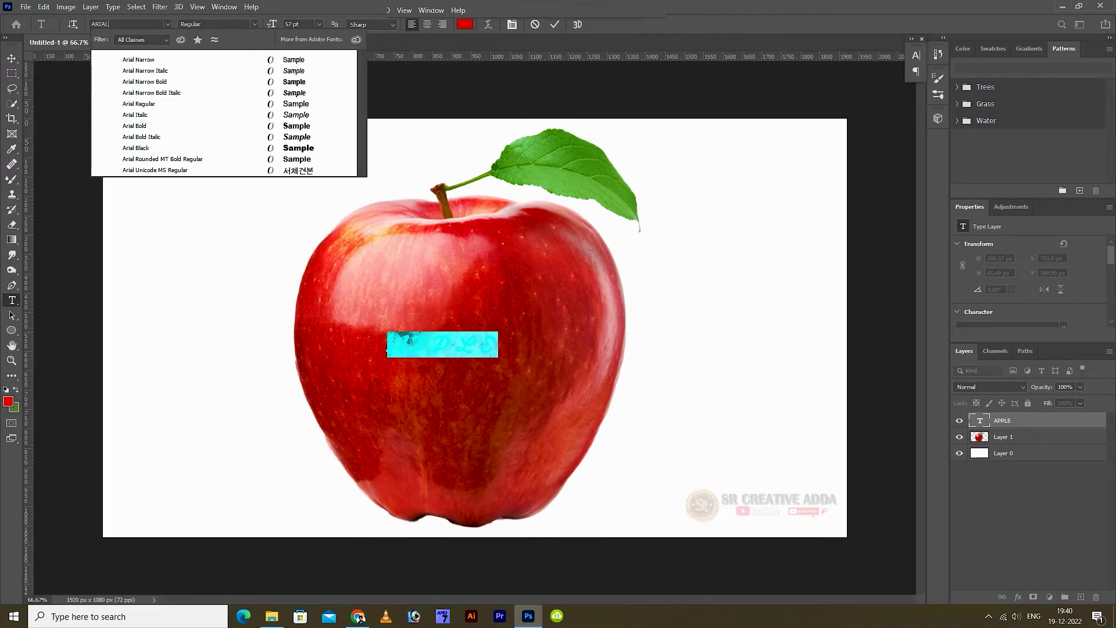
left_click(303, 147)
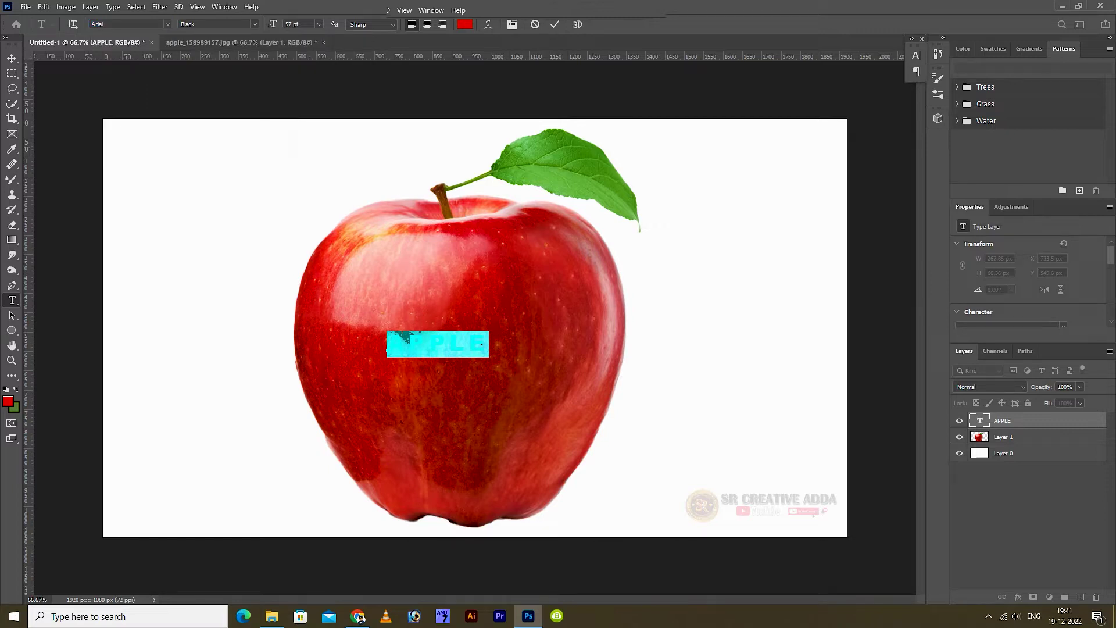
left_click(555, 25)
- Enlarge the APPLE text to about 324% and place it across the apple's full width at mid-height
key("ctrl+t")
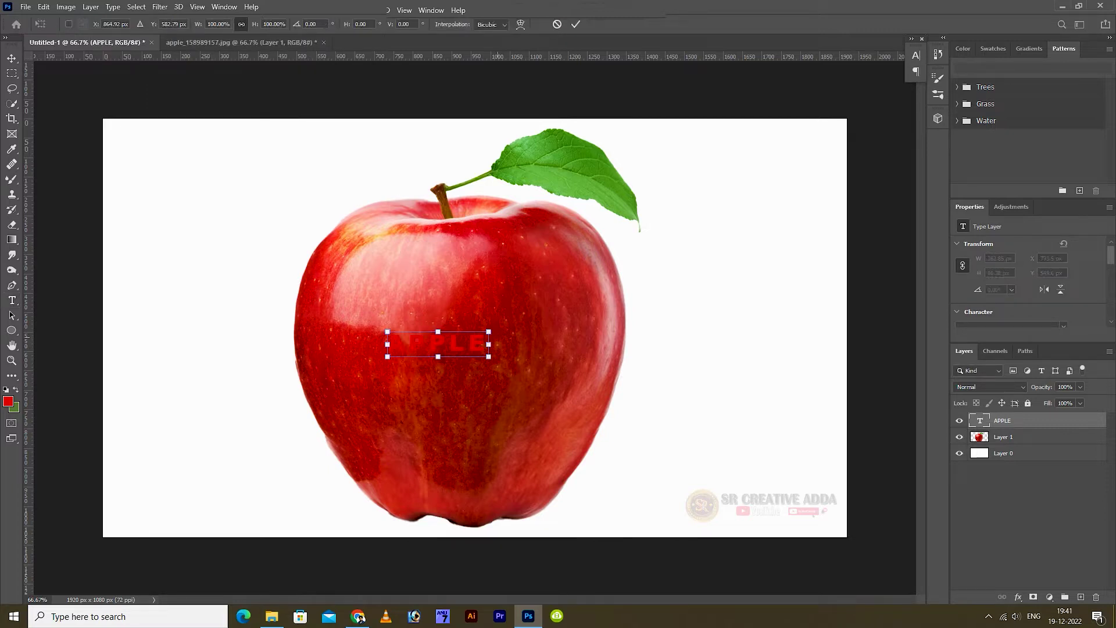
left_click_drag(490, 331, 711, 247)
left_click_drag(653, 319, 567, 342)
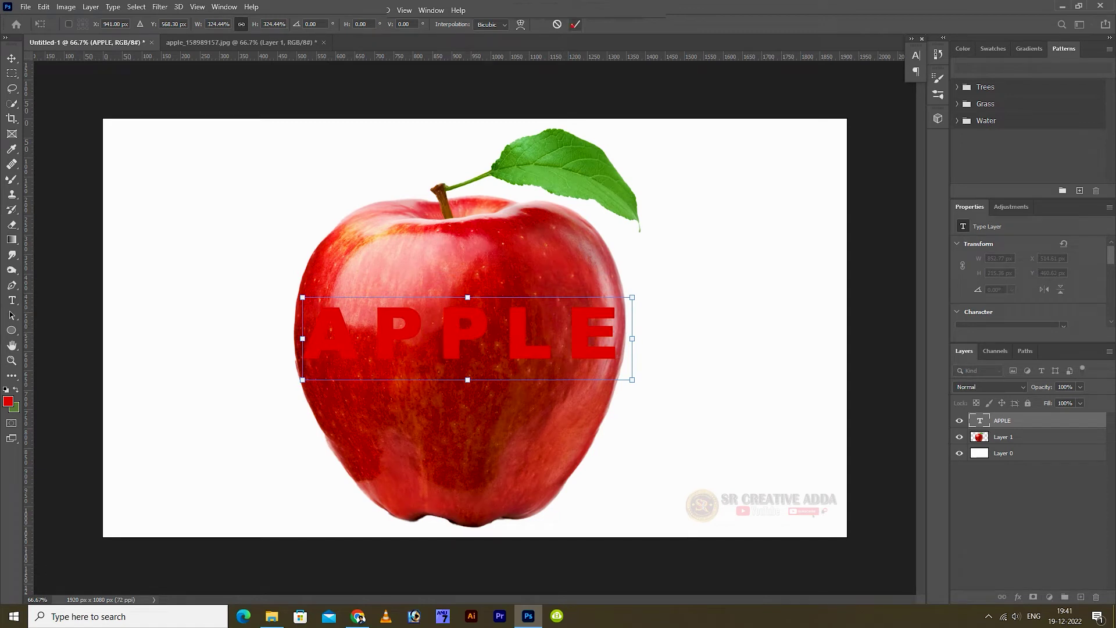
key("Return")
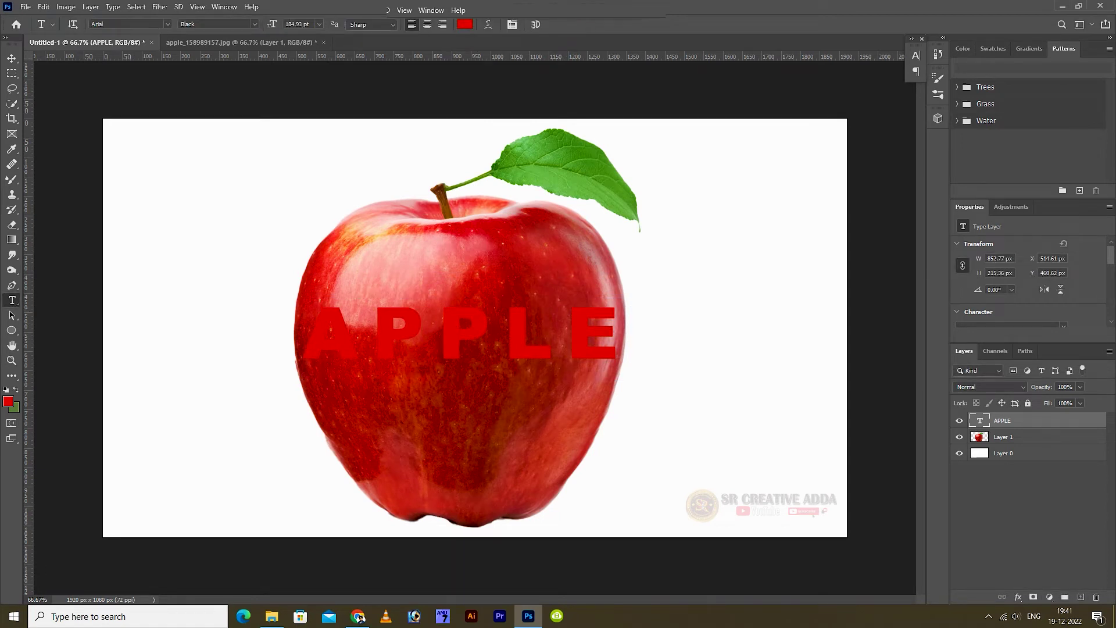
- Set the APPLE text colour to black (000000) and convert its layer to a smart object
left_click(465, 24)
left_click(809, 270)
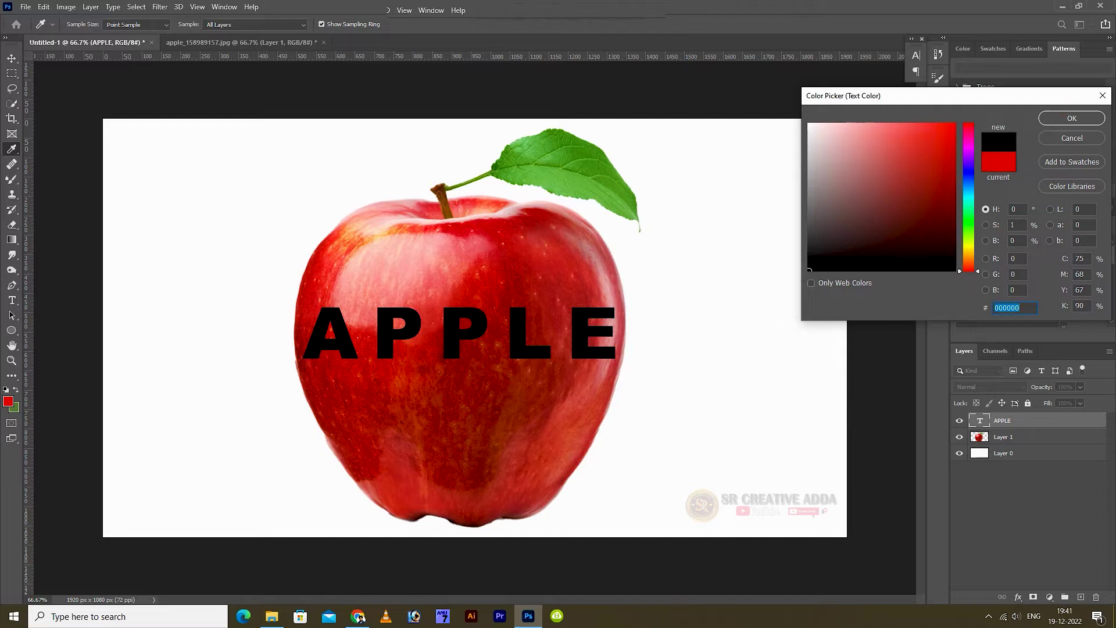
key("Return")
right_click(1047, 421)
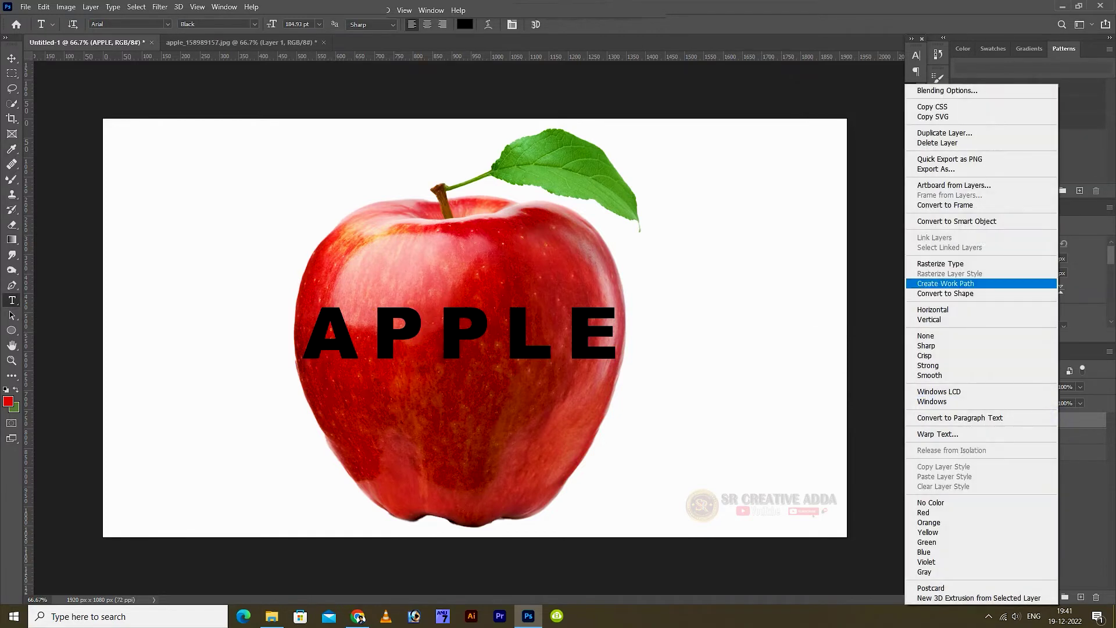
left_click(982, 222)
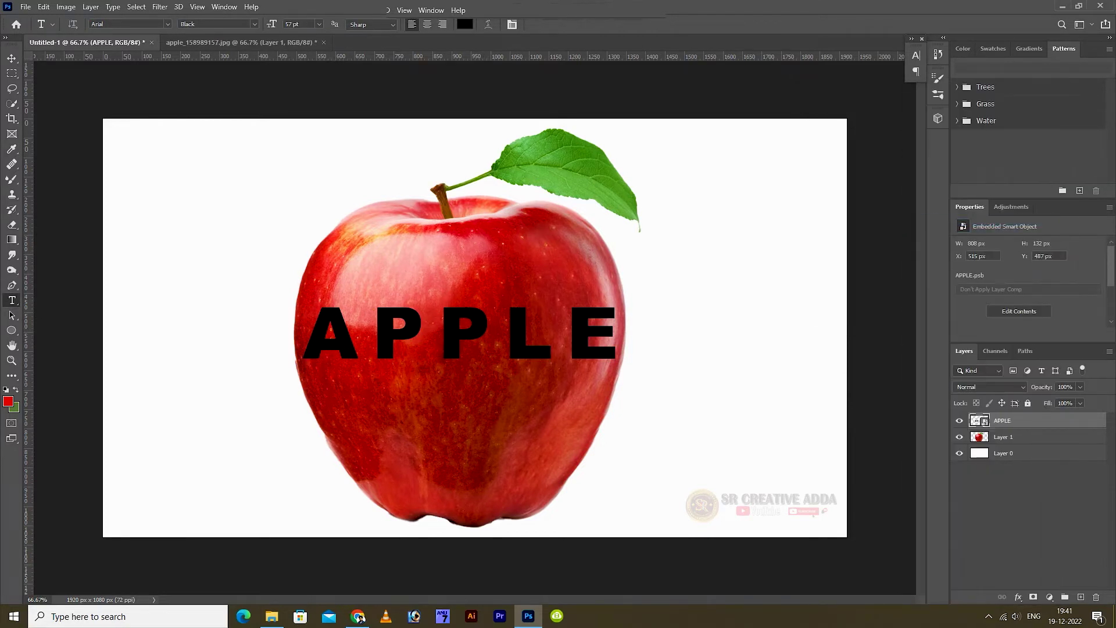
- Warp the APPLE text, raising its upper corners and bulging both ends to follow the apple's side contours
key("v")
key("ctrl+t")
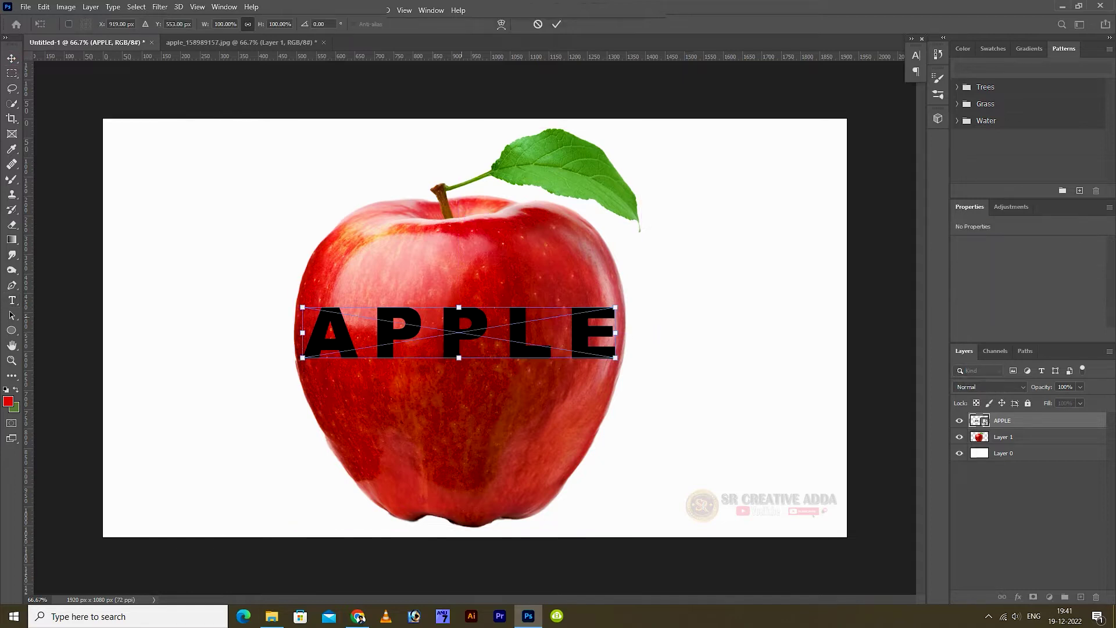
right_click(478, 321)
left_click(512, 443)
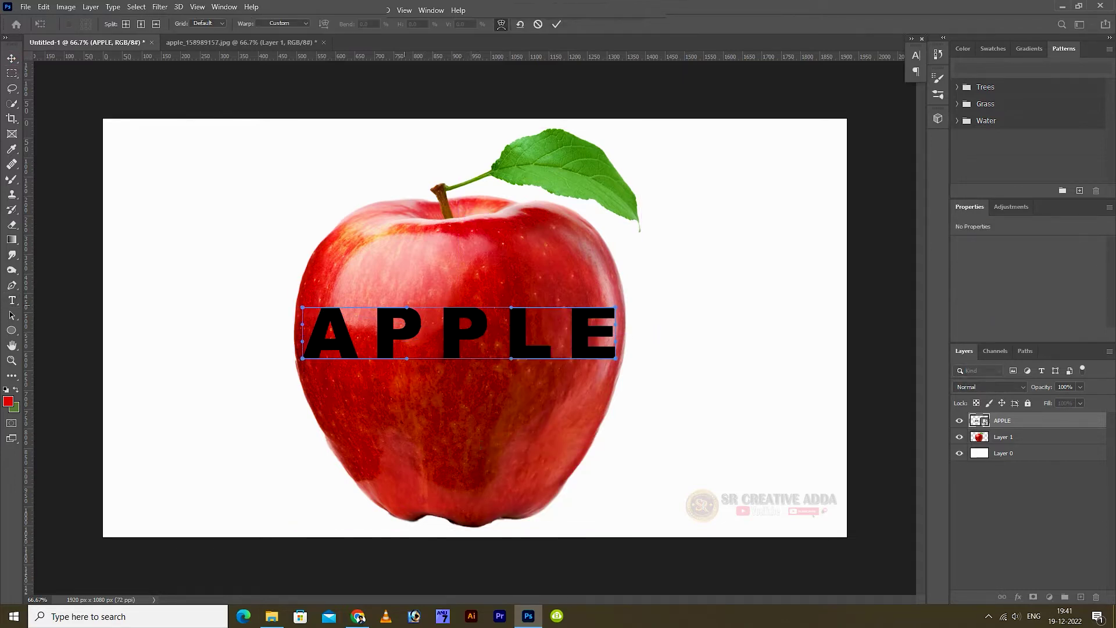
left_click_drag(303, 307, 290, 247)
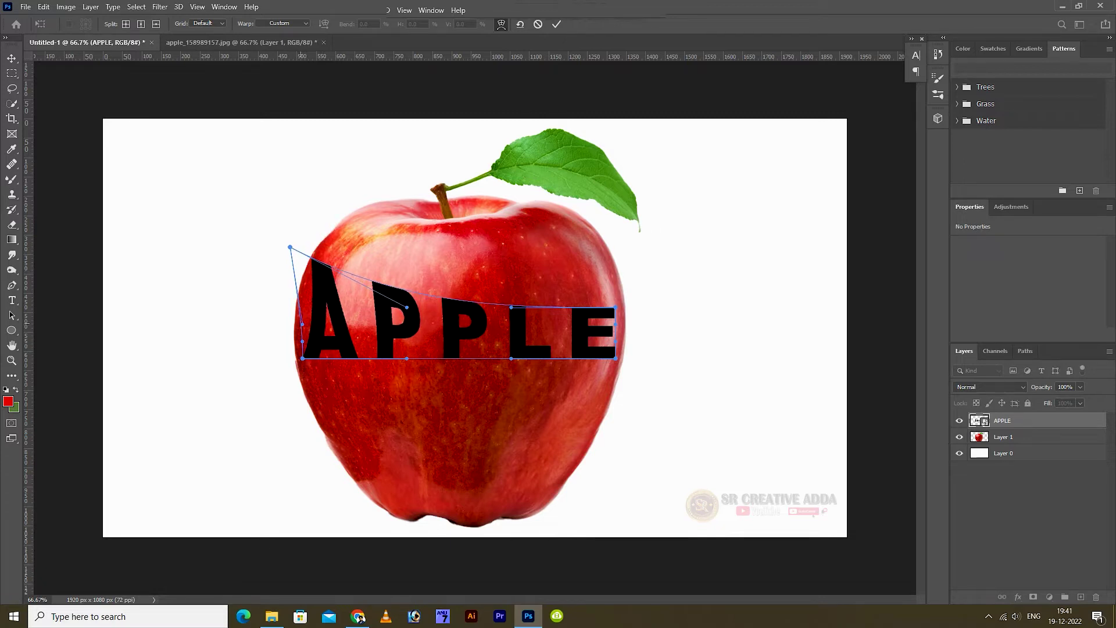
left_click_drag(302, 324, 296, 362)
left_click_drag(615, 307, 615, 264)
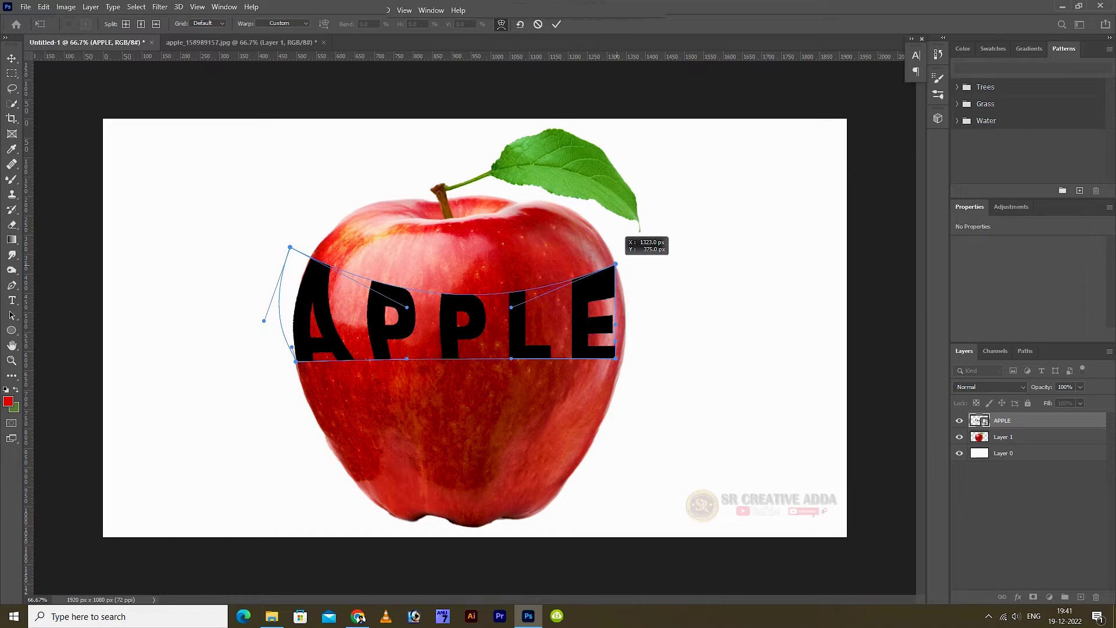
mouse_move(616, 324)
left_mouse_down()
mouse_move(639, 334)
mouse_move(621, 365)
mouse_move(637, 318)
left_mouse_up()
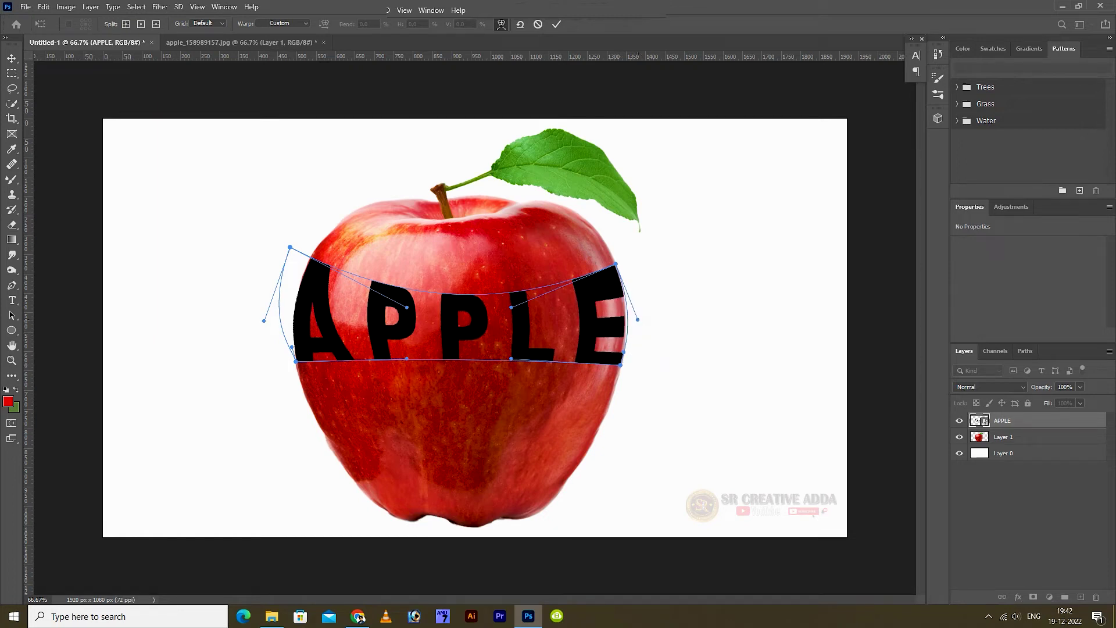
- Warp the text's upper edge nearly straight and curve its lower edge deeply downward to fill the apple, and apply the warp
left_click_drag(407, 307, 434, 193)
left_click_drag(406, 359, 399, 490)
left_click_drag(512, 359, 543, 483)
left_click_drag(511, 307, 548, 263)
left_click_drag(435, 193, 427, 244)
left_click_drag(290, 247, 289, 249)
left_click_drag(264, 321, 260, 316)
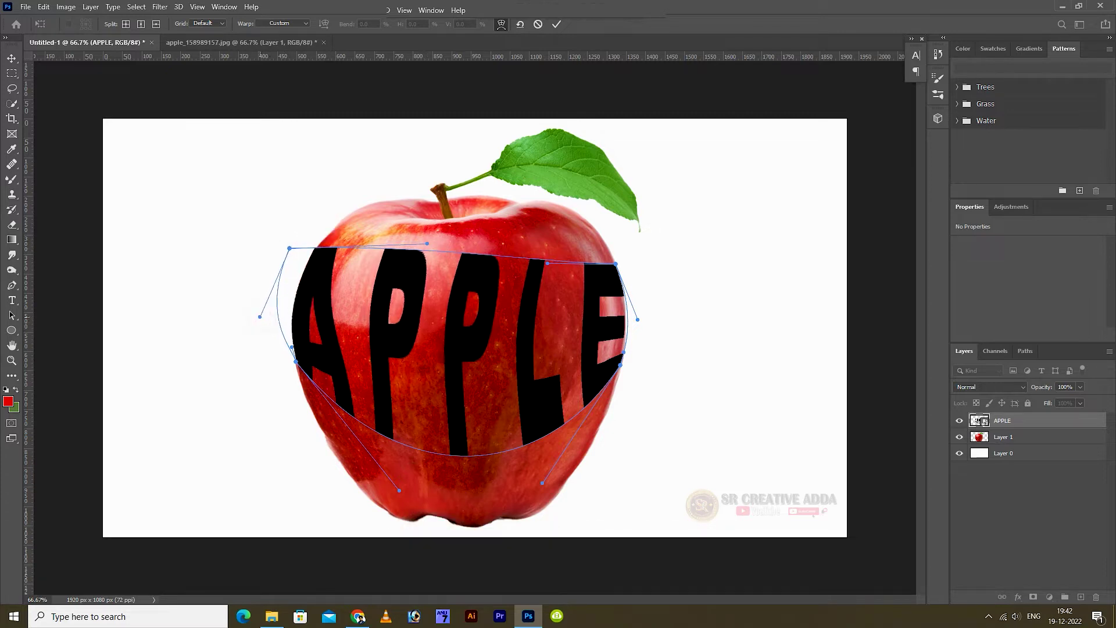
left_click_drag(289, 249, 290, 251)
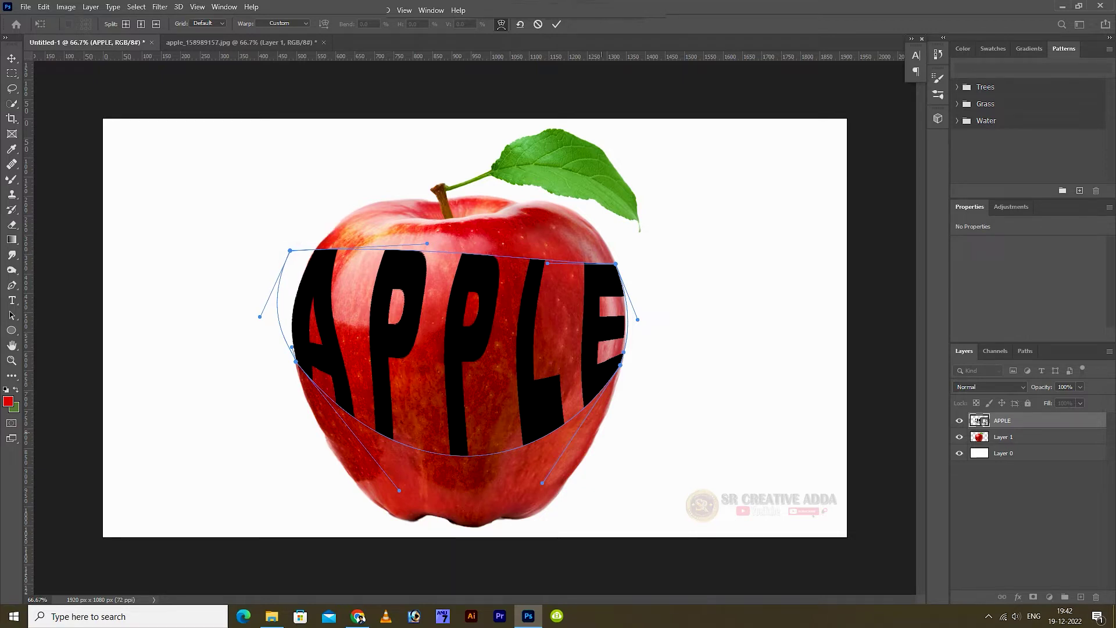
left_click_drag(620, 366, 621, 367)
key("Return")
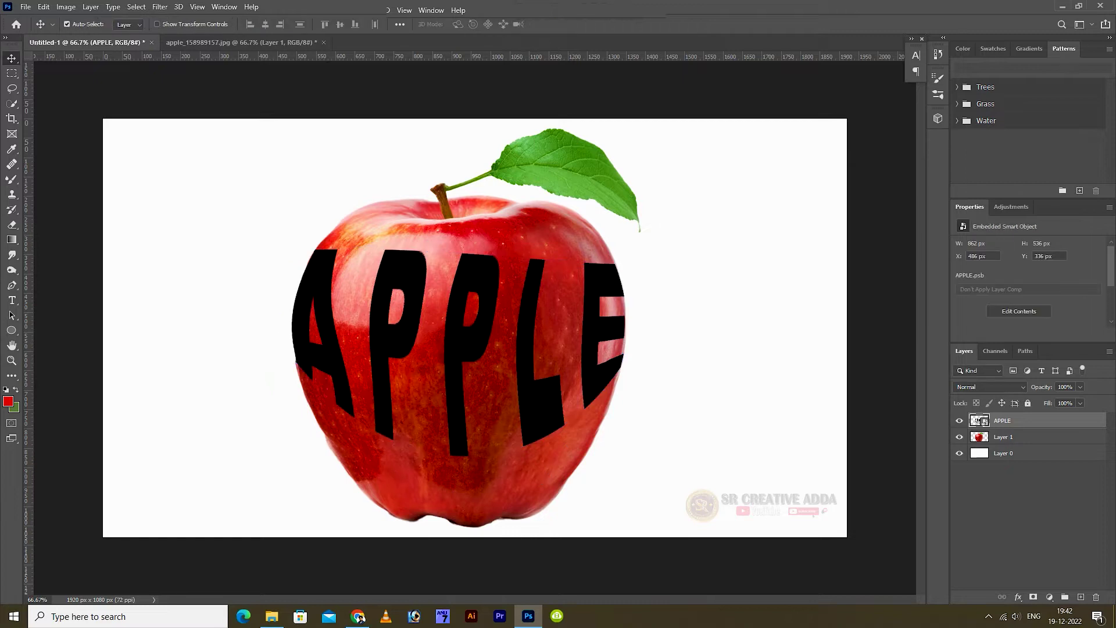
- Mask the apple's Layer 1 with a selection loaded from the APPLE lettering, and hide the APPLE layer
left_click(979, 421, "ctrl")
left_click(979, 437)
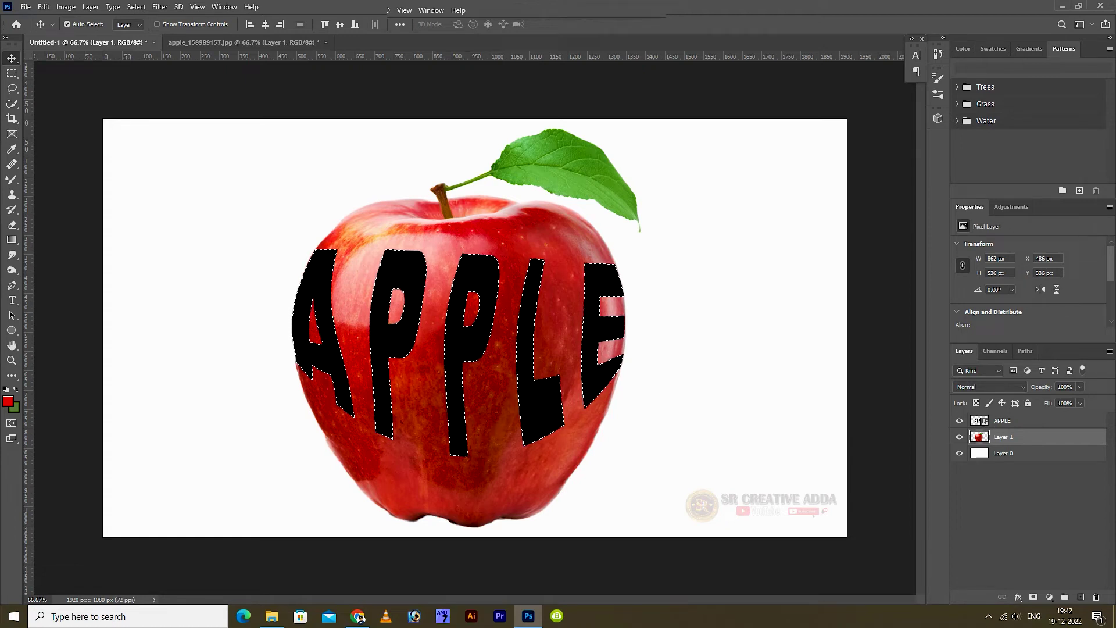
left_click(1033, 597)
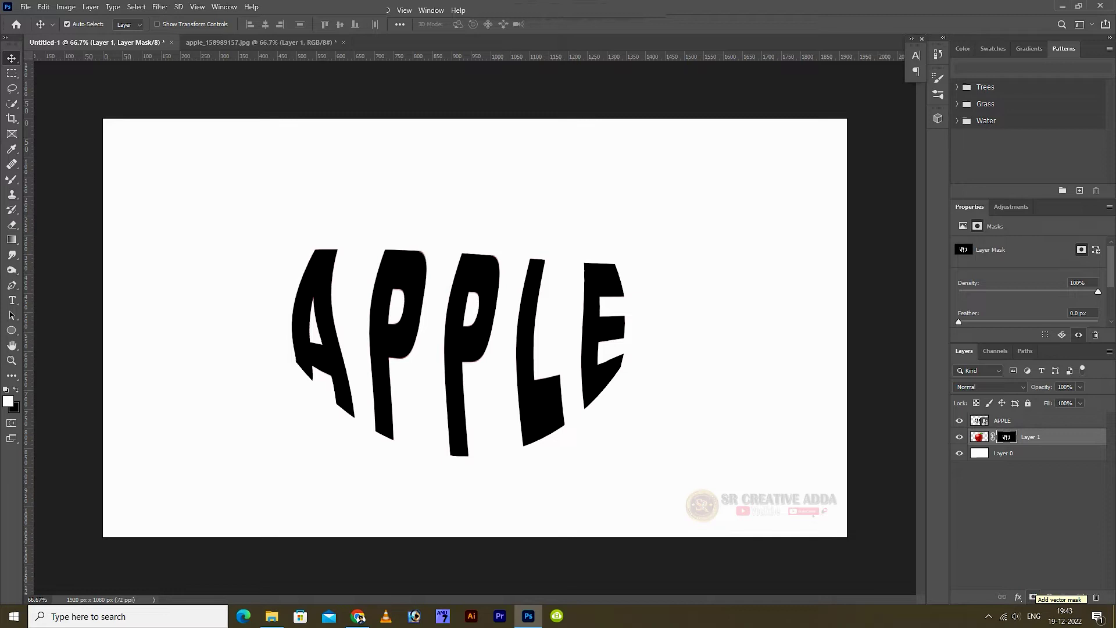
left_click(958, 420)
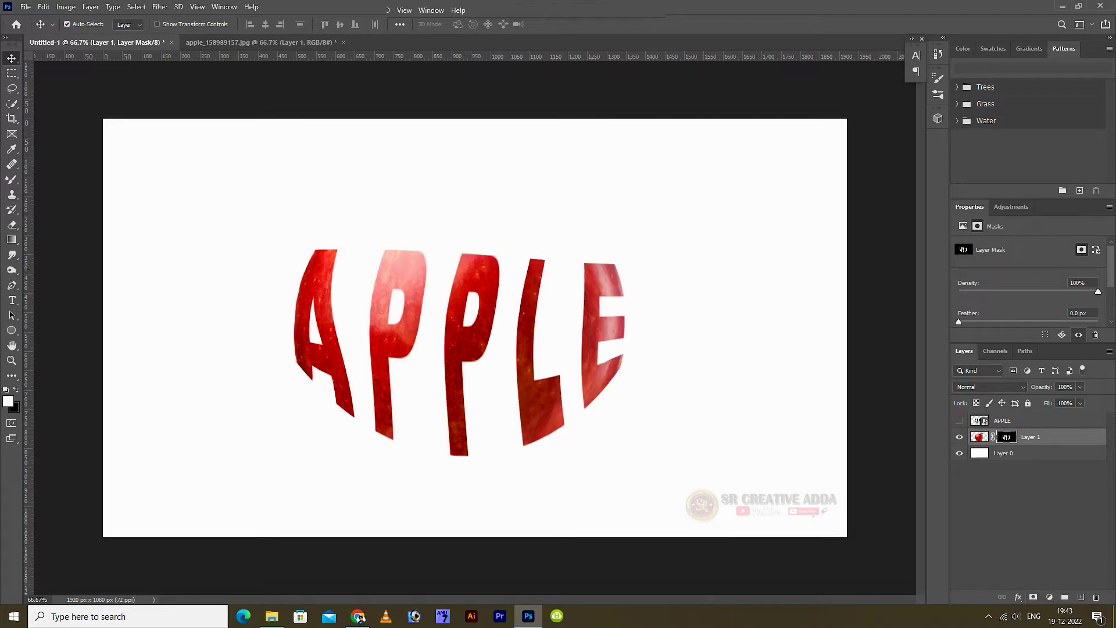
- Paint white on Layer 1's mask with a soft round brush to reveal the apple's top, stem, leaf, sides and base around the letters
left_click(12, 179)
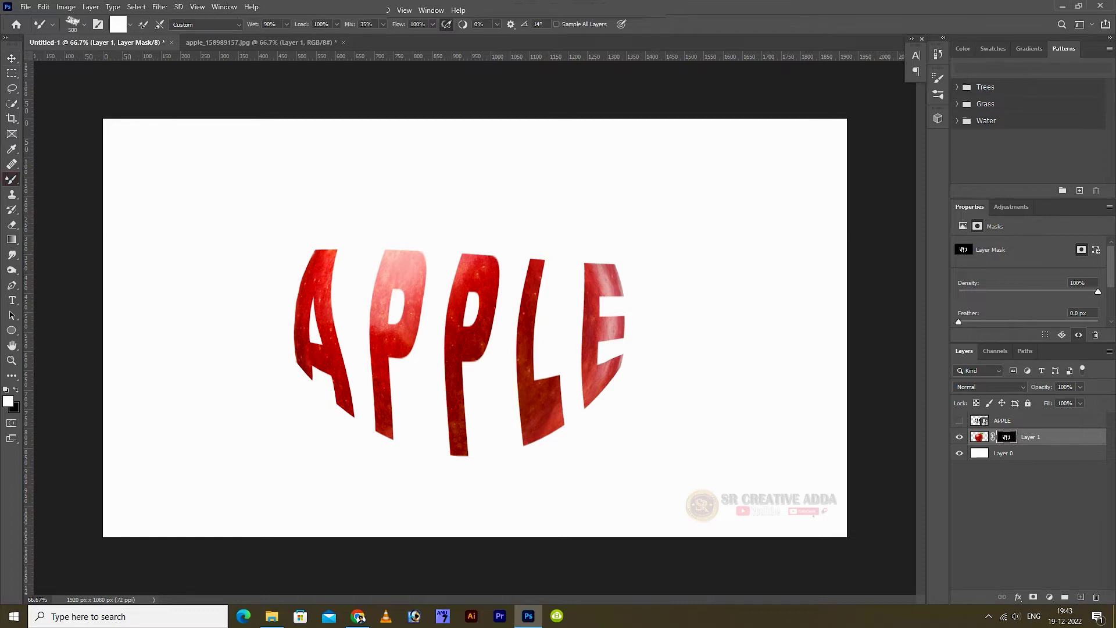
left_click(84, 25)
left_click(24, 112)
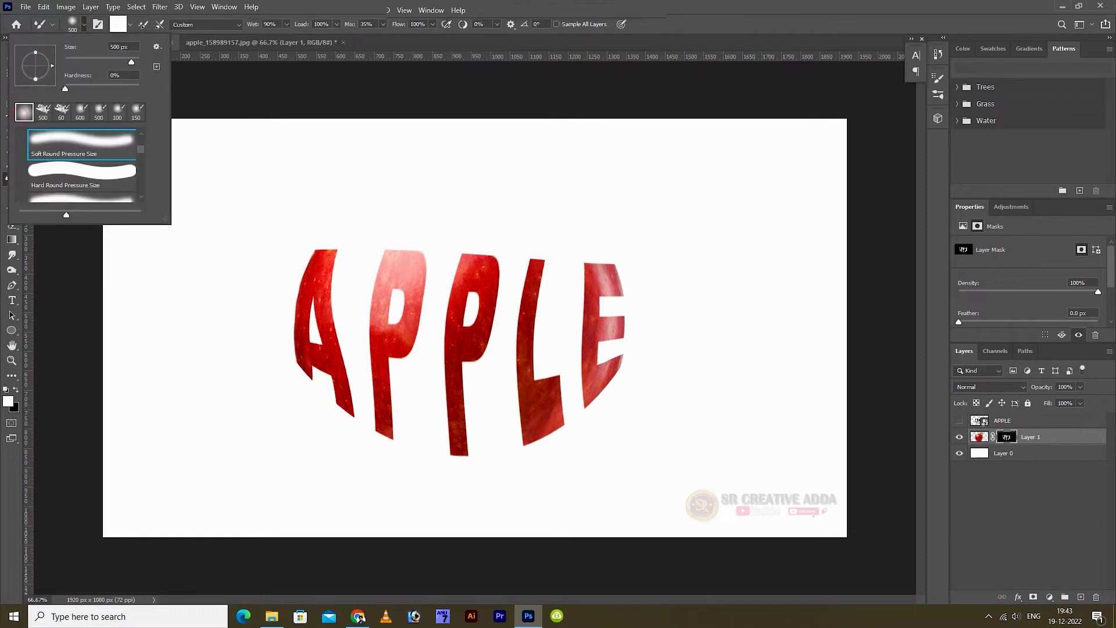
left_click(194, 91)
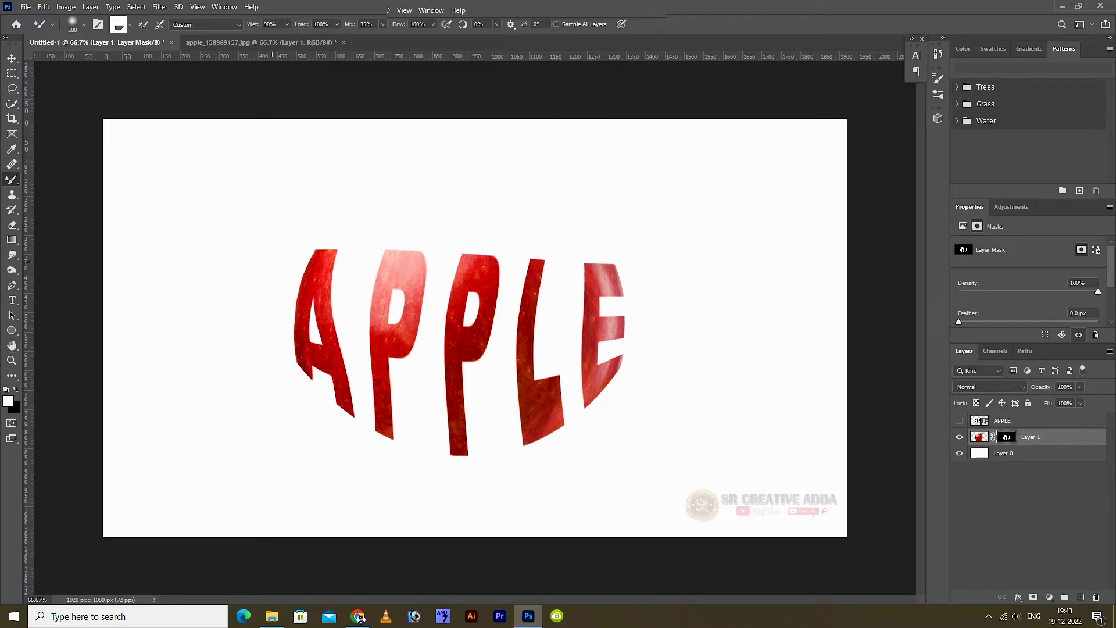
mouse_move(372, 221)
left_mouse_down()
mouse_move(353, 228)
mouse_move(421, 217)
mouse_move(431, 223)
mouse_move(401, 229)
mouse_move(559, 227)
mouse_move(512, 250)
mouse_move(343, 253)
mouse_move(524, 212)
left_mouse_up()
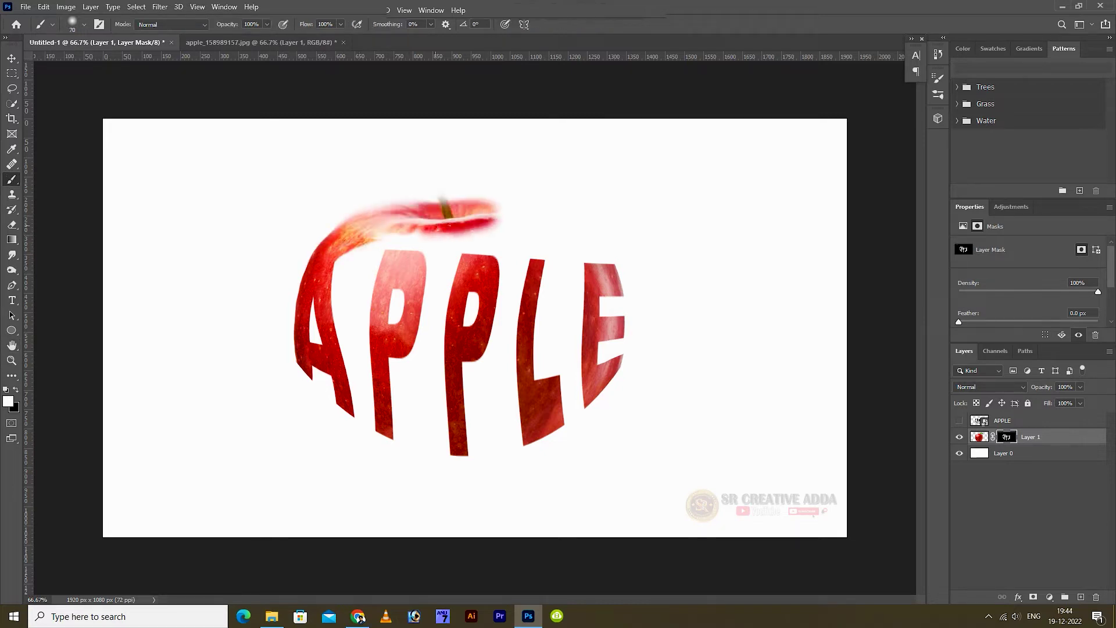
mouse_move(431, 201)
left_mouse_down()
mouse_move(553, 139)
mouse_move(561, 174)
mouse_move(622, 175)
left_mouse_up()
left_click_drag(581, 143, 634, 227)
mouse_move(441, 234)
left_mouse_down()
mouse_move(504, 236)
mouse_move(354, 256)
left_mouse_up()
mouse_move(617, 375)
left_mouse_down()
mouse_move(552, 453)
mouse_move(505, 485)
mouse_move(431, 506)
mouse_move(442, 518)
mouse_move(495, 460)
mouse_move(349, 445)
mouse_move(306, 372)
mouse_move(392, 503)
mouse_move(479, 523)
left_mouse_up()
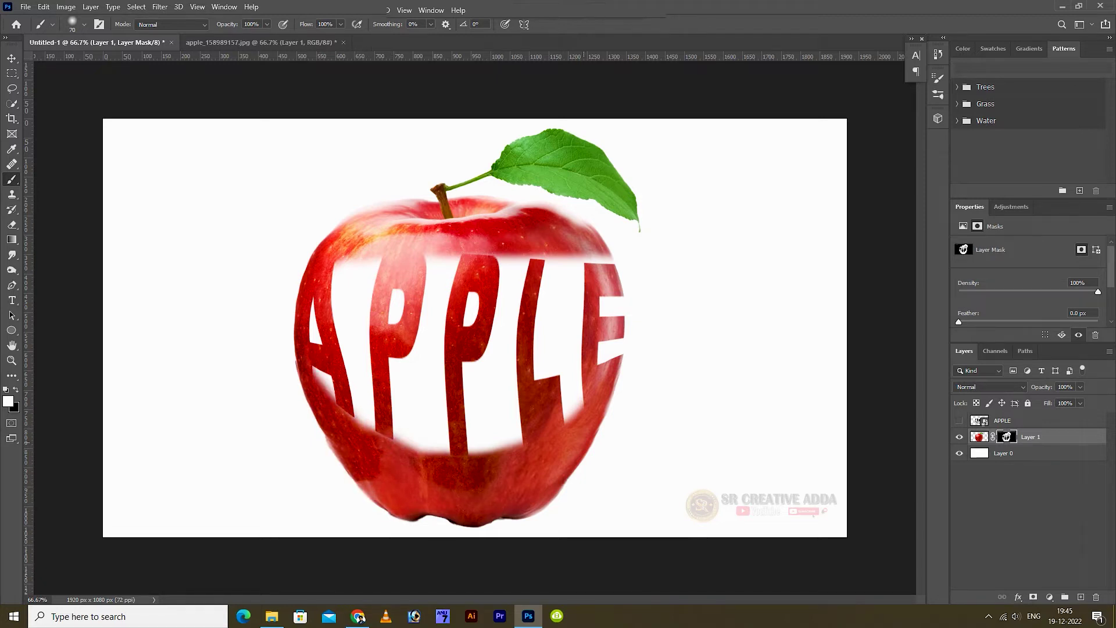
- Hide the white Layer 0 and touch up Layer 1's mask in white along the apple's upper and lower areas around the letters
left_click(960, 454)
left_click_drag(611, 256, 448, 256)
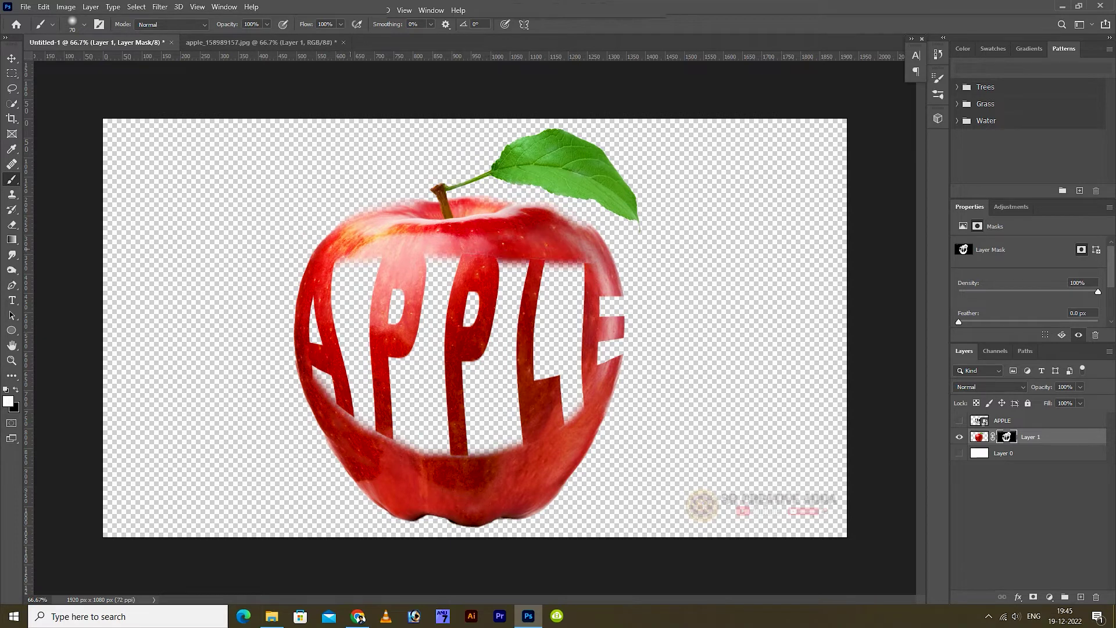
mouse_move(378, 436)
left_mouse_down()
mouse_move(322, 389)
mouse_move(476, 454)
left_mouse_up()
left_click_drag(569, 422, 617, 371)
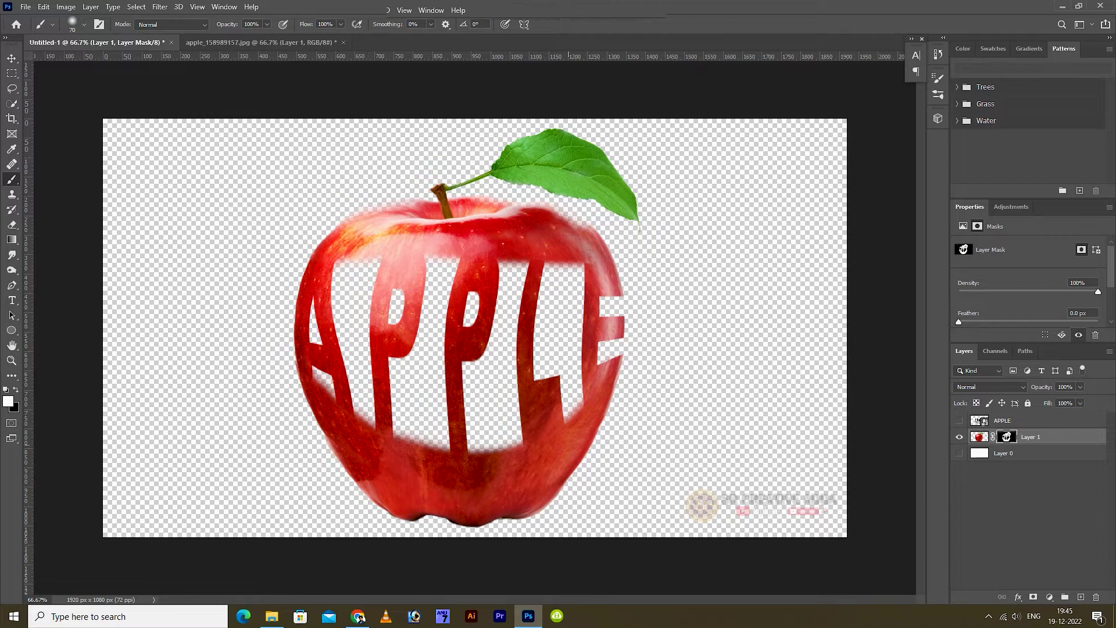
left_click_drag(390, 246, 371, 252)
mouse_move(592, 228)
left_mouse_down()
mouse_move(469, 199)
mouse_move(333, 231)
left_mouse_up()
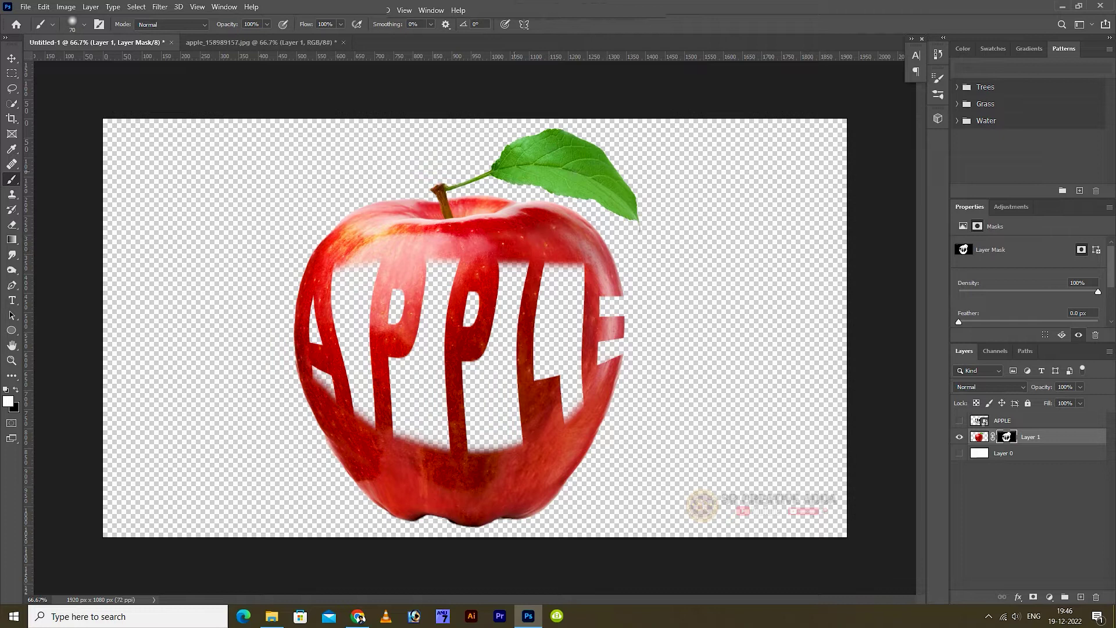
- Save the apple design on the computer as a Photoshop file named APPLE in the project 35 folder, with Maximize Compatibility on
left_click(26, 7)
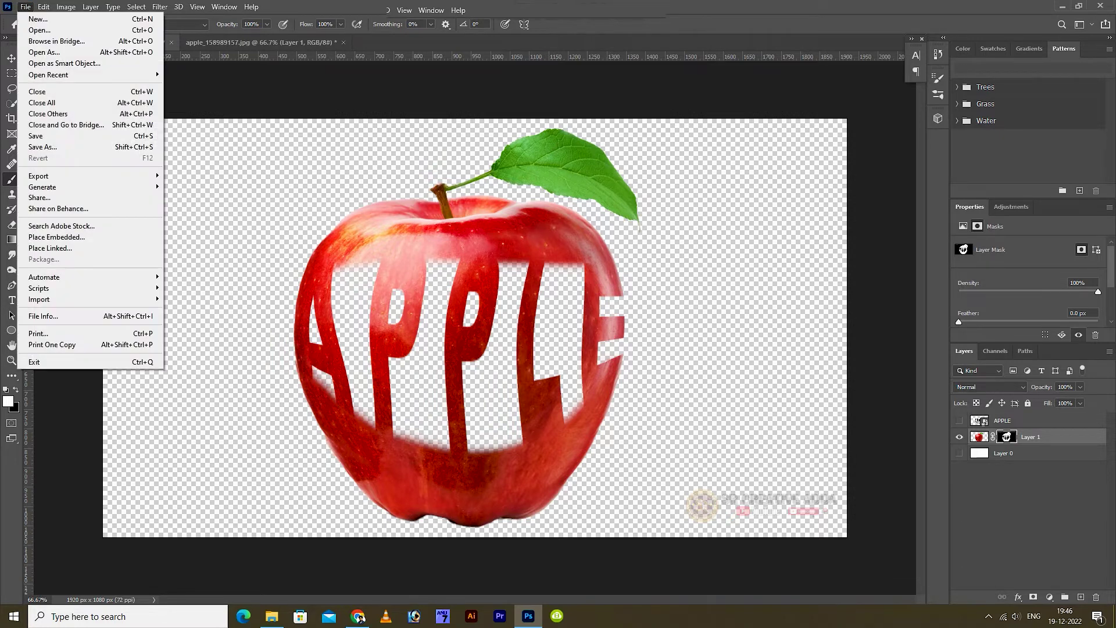
left_click(41, 136)
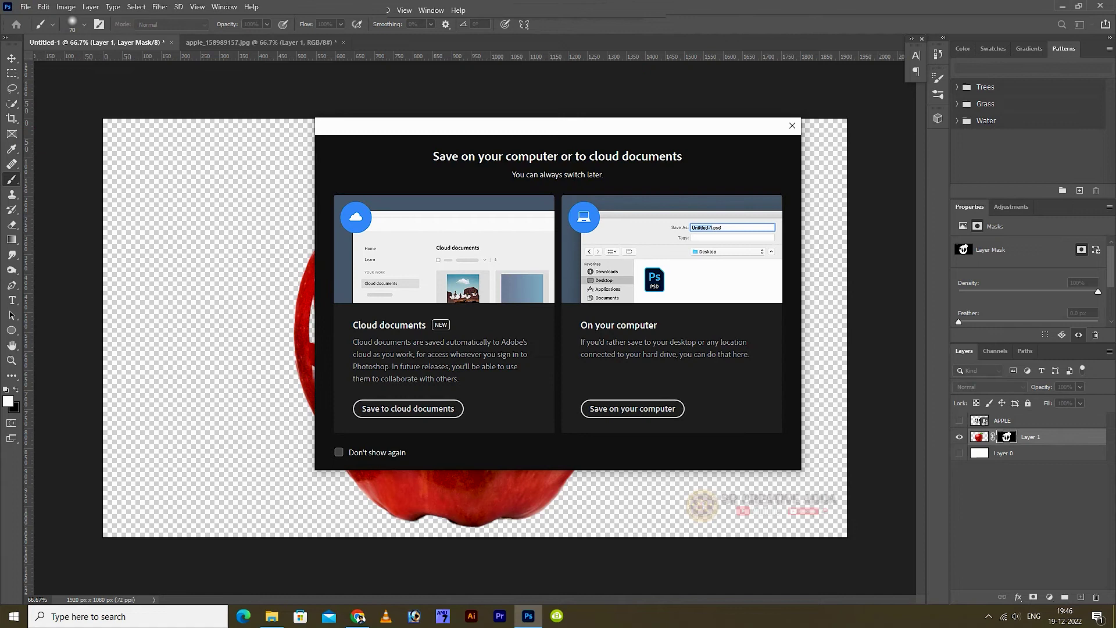
left_click(633, 407)
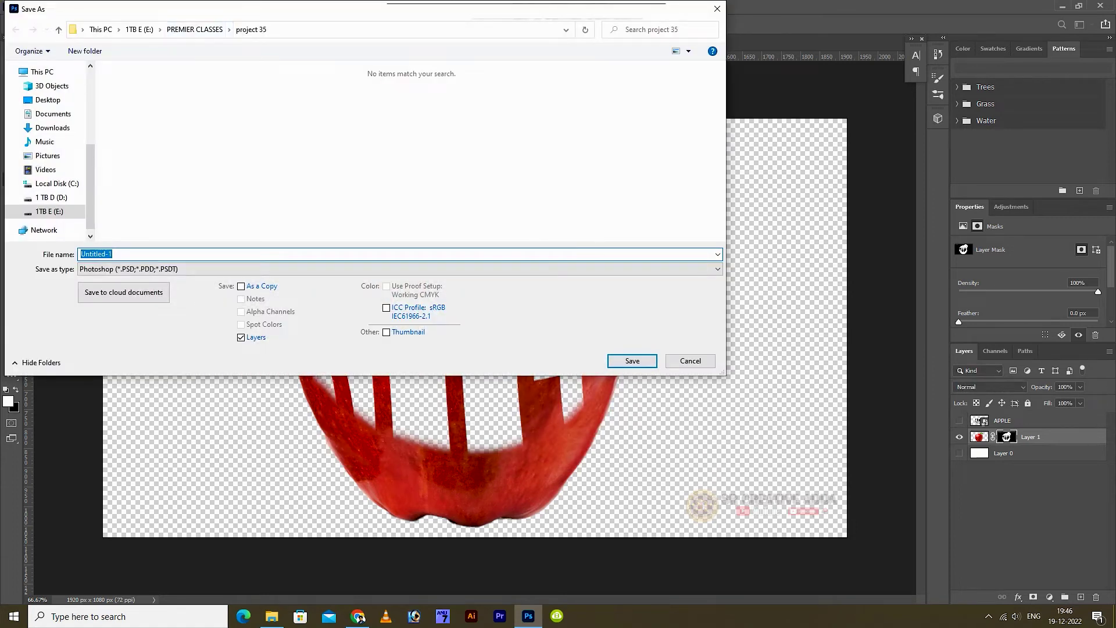
type("APPLE")
key("Return")
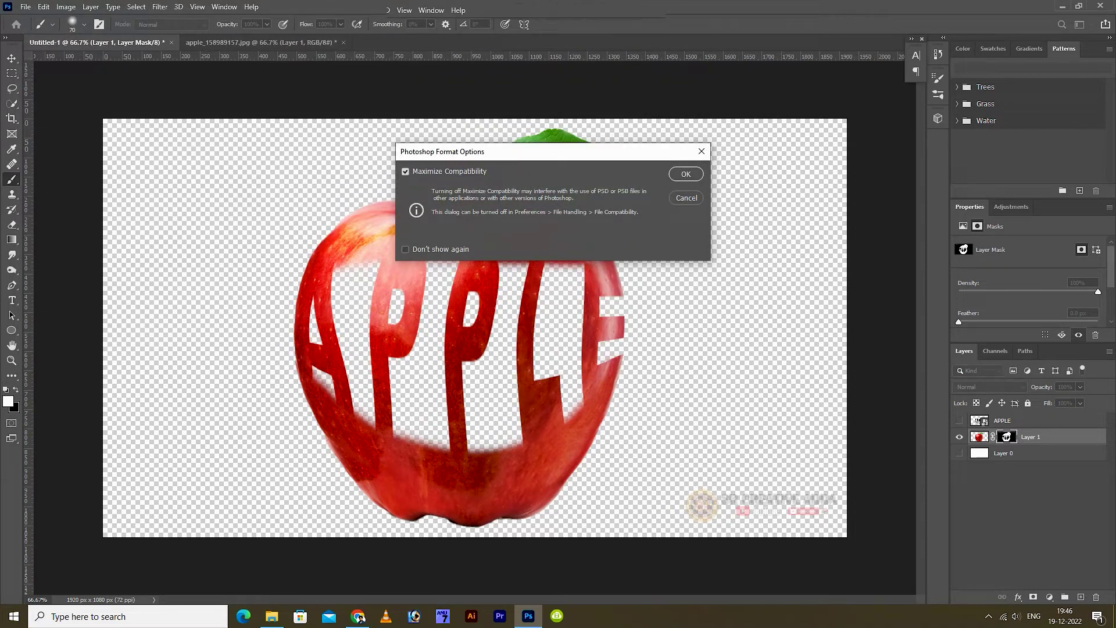
key("Return")
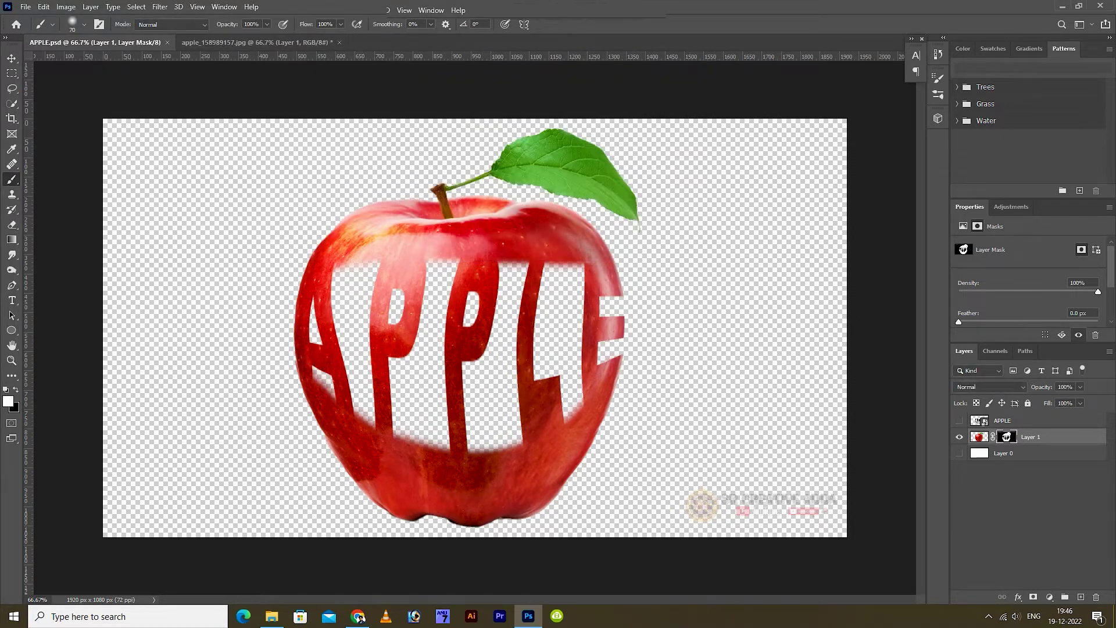
- Create a new white 1920 x 1080 px document at 72 ppi and open the Banana-Single photo
key("ctrl+n")
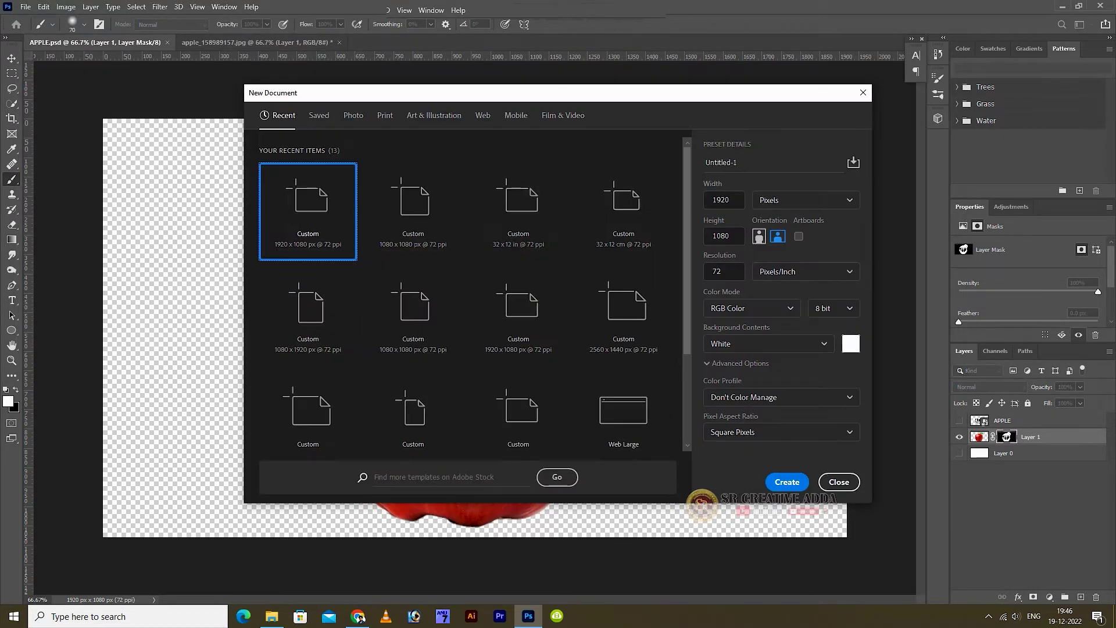
key("Return")
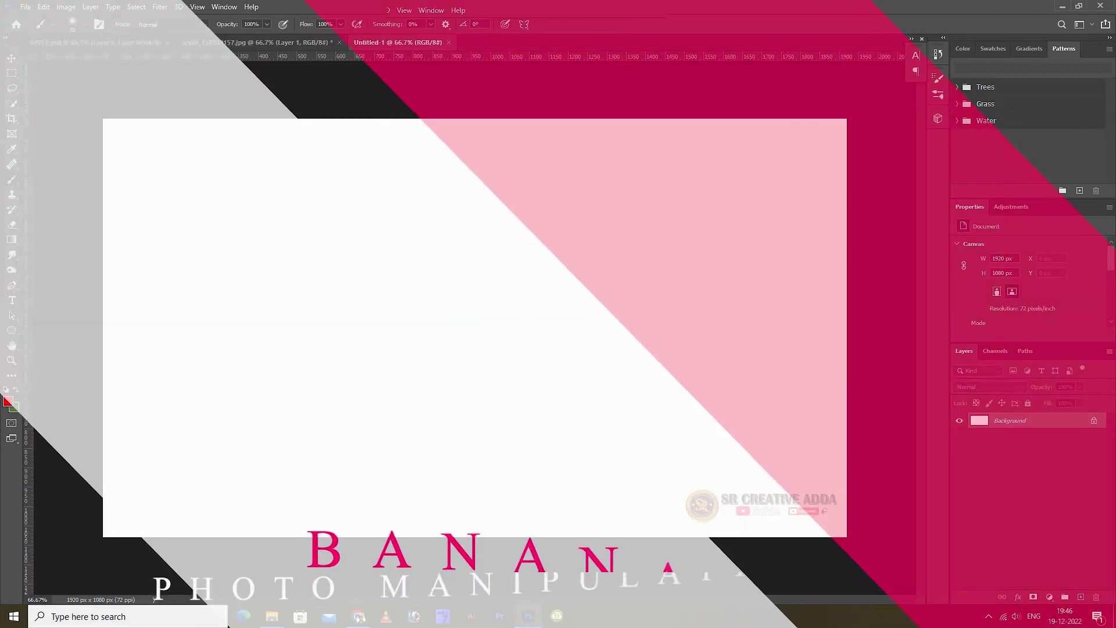
key("alt+f")
key("Down")
left_click(40, 30)
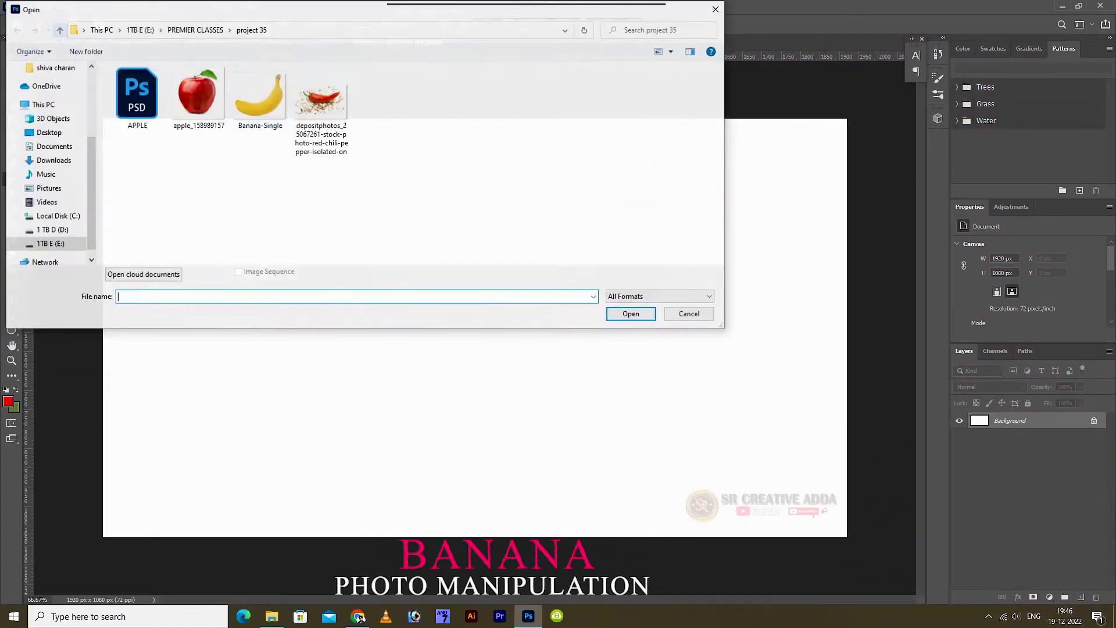
left_click(258, 100)
left_click(631, 315)
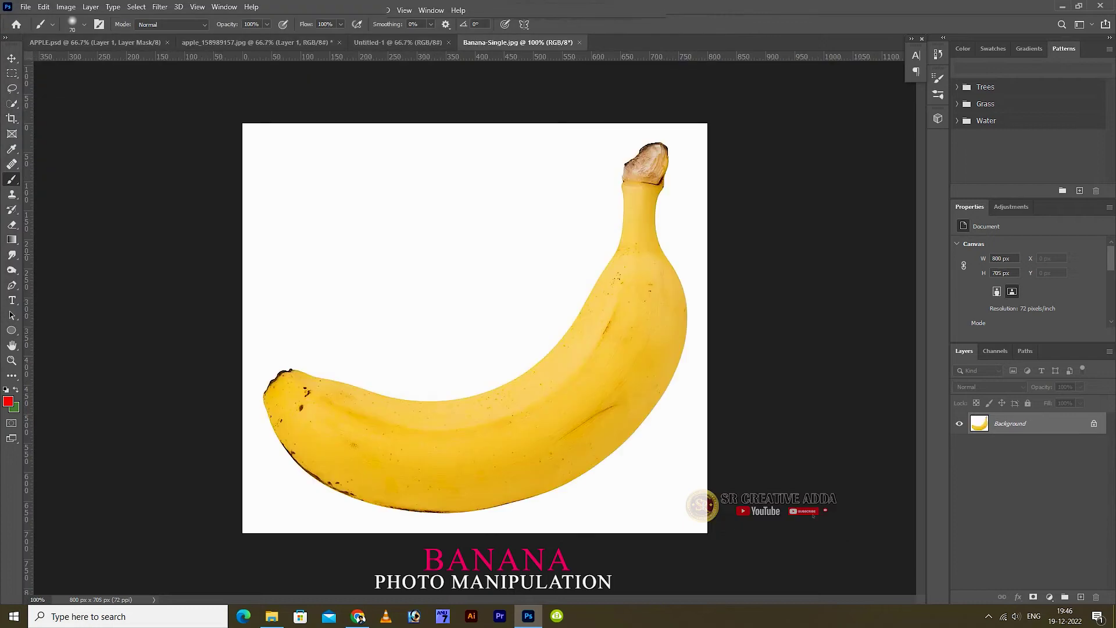
- Select the banana with Select Subject and copy it into the new Untitled-1 document
key("w")
left_click(337, 24)
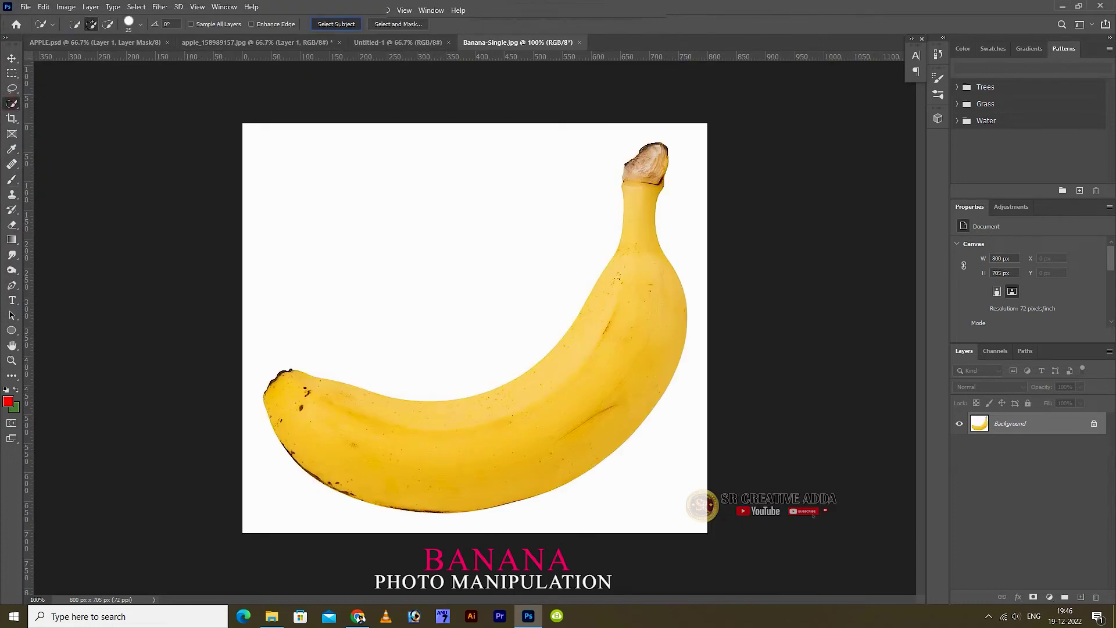
key("ctrl+c")
key("ctrl+shift+Tab")
key("ctrl+v")
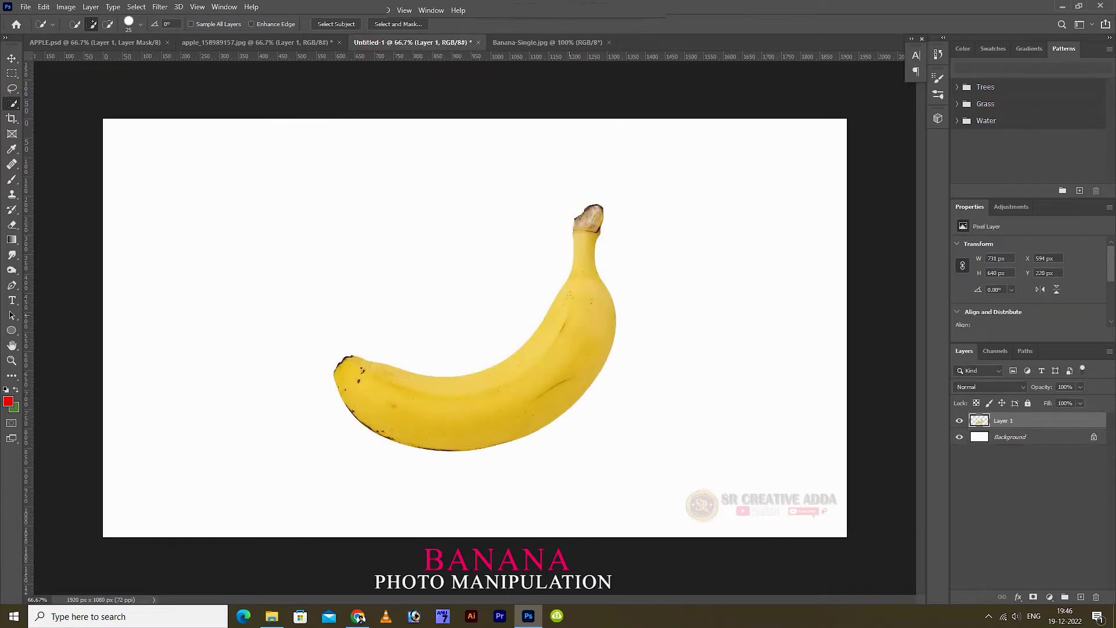
- Scale the banana to about 153% and position it so it nearly fills the canvas height
key("ctrl+t")
left_click_drag(619, 201, 707, 124)
left_click_drag(662, 237, 594, 277)
left_click_drag(640, 164, 698, 112)
left_click_drag(638, 219, 601, 244)
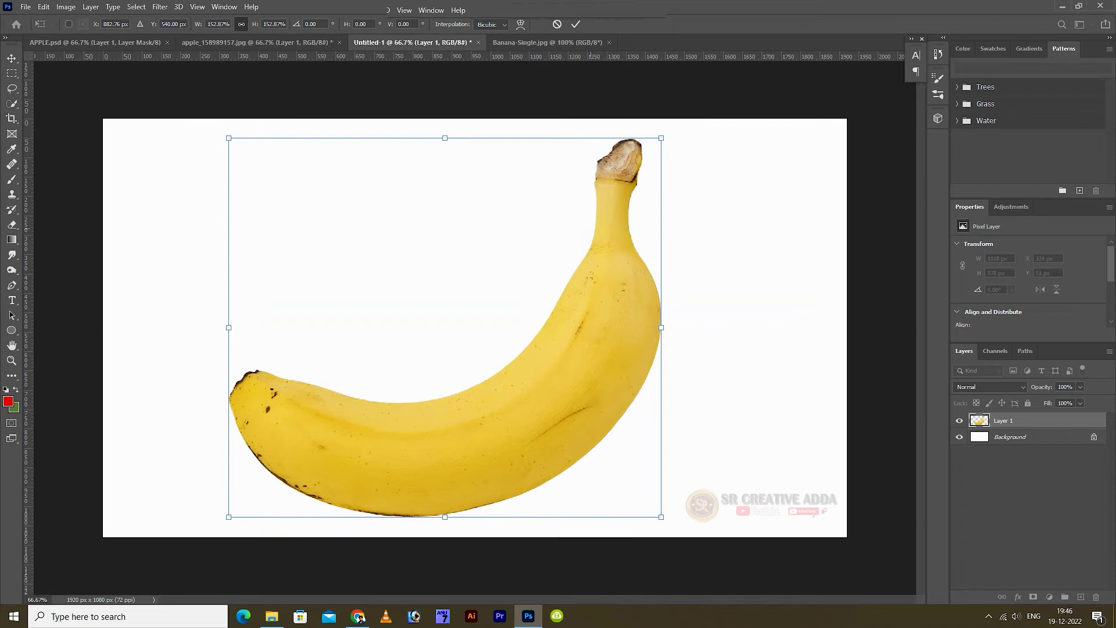
left_click(576, 25)
- Add the text BANANA in the empty area above the banana's curve and colour it near-black #0c0c0c
left_click(12, 300)
left_click(293, 273)
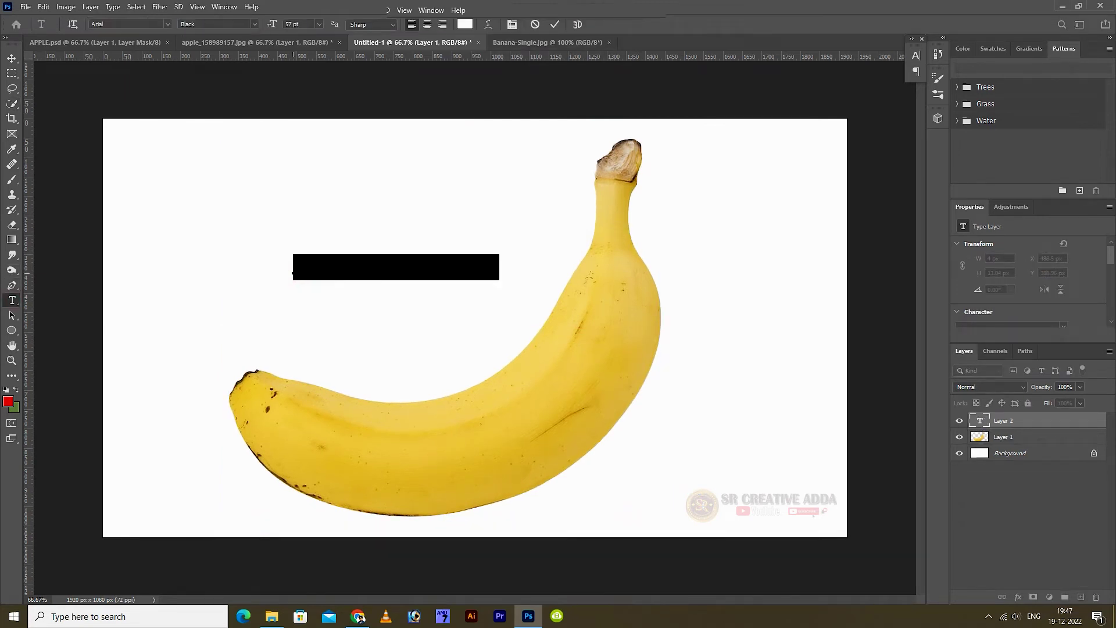
type("BANANA")
key("ctrl+Return")
double_click(419, 276)
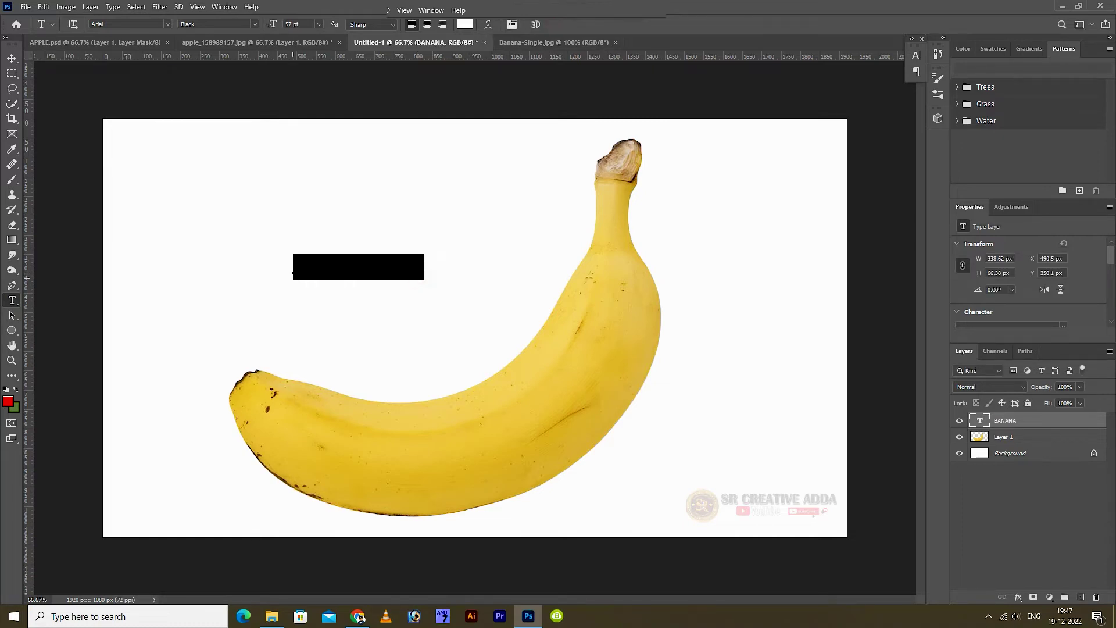
left_click(465, 24)
left_click(809, 265)
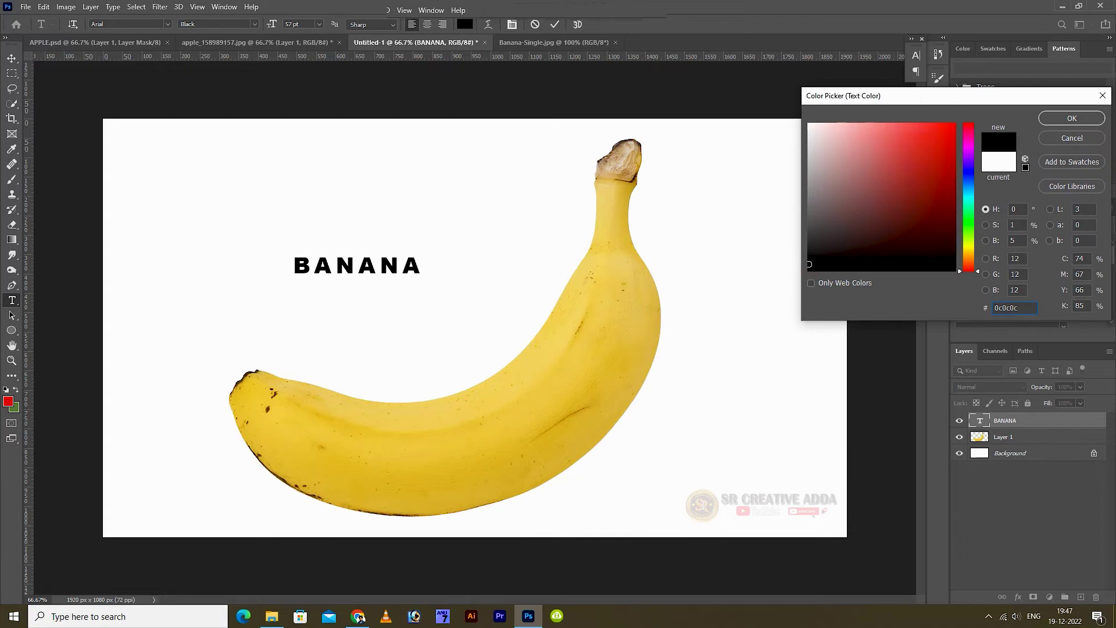
left_click(1072, 118)
left_click(555, 24)
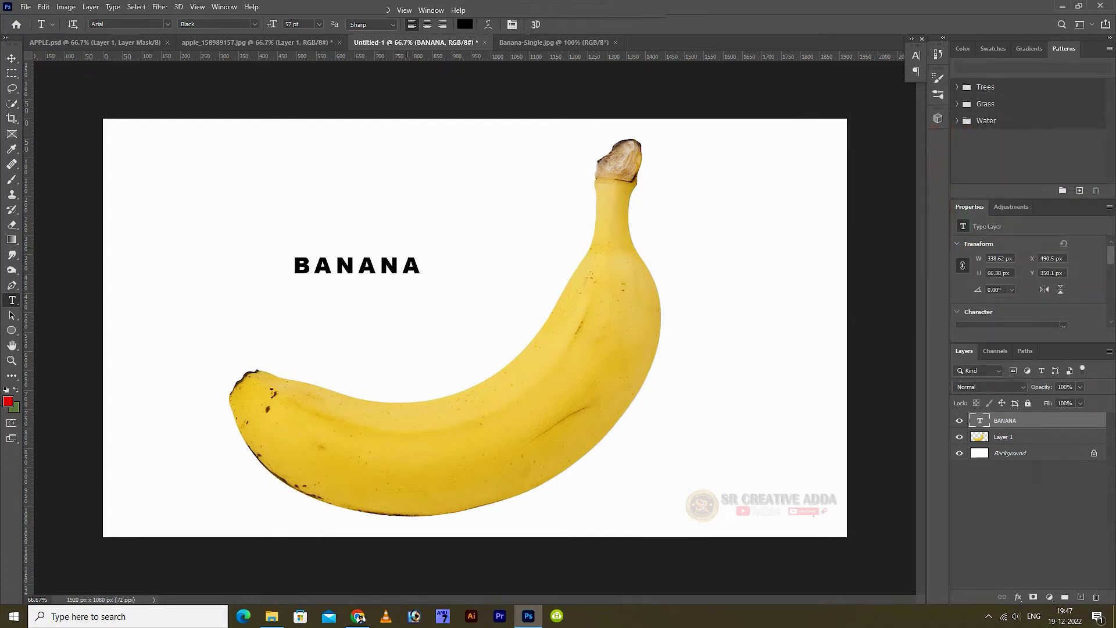
- Scale the BANANA text to about 240%, rotate it about -18 degrees and place it along the banana's body
key("ctrl+t")
left_click_drag(428, 251, 565, 226)
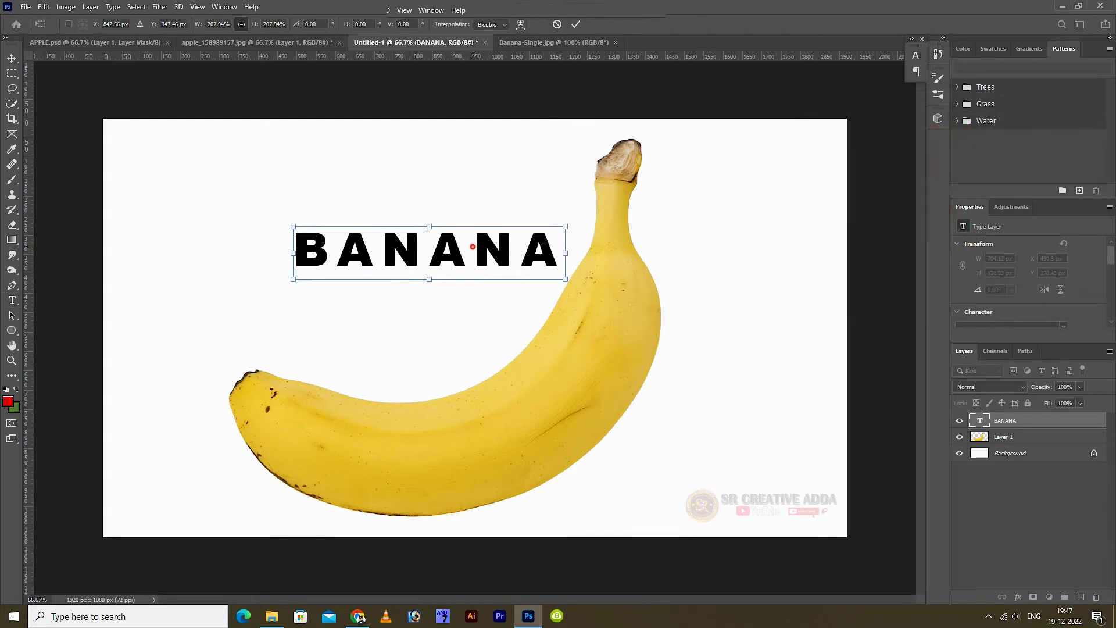
left_click_drag(473, 247, 488, 412)
left_click_drag(581, 391, 624, 382)
left_click_drag(559, 408, 568, 383)
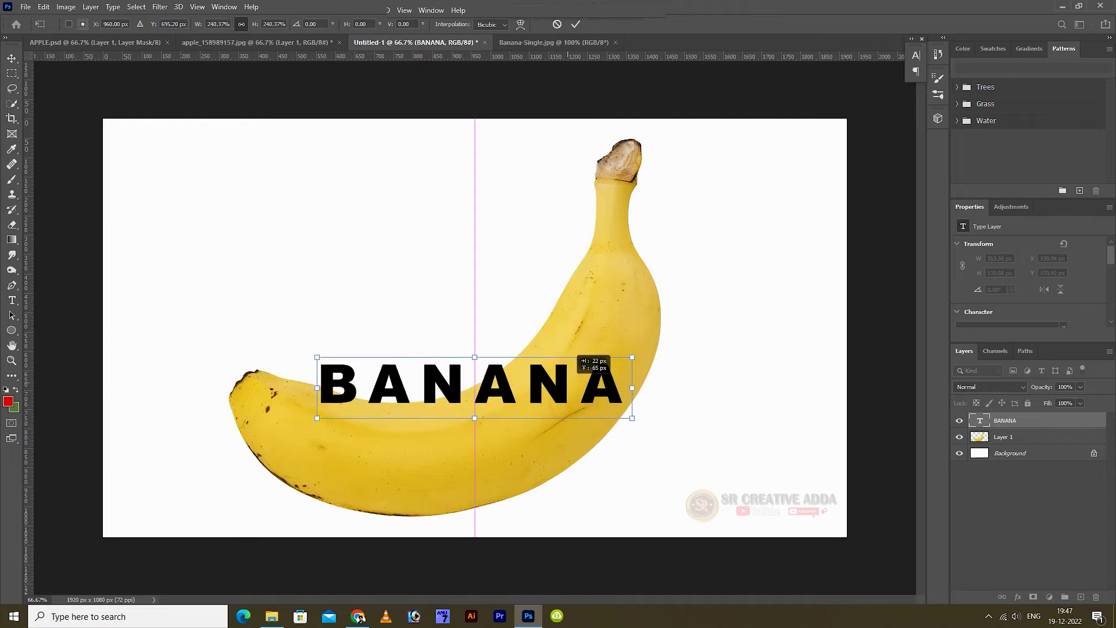
left_click_drag(639, 365, 640, 331)
left_click_drag(513, 393, 522, 393)
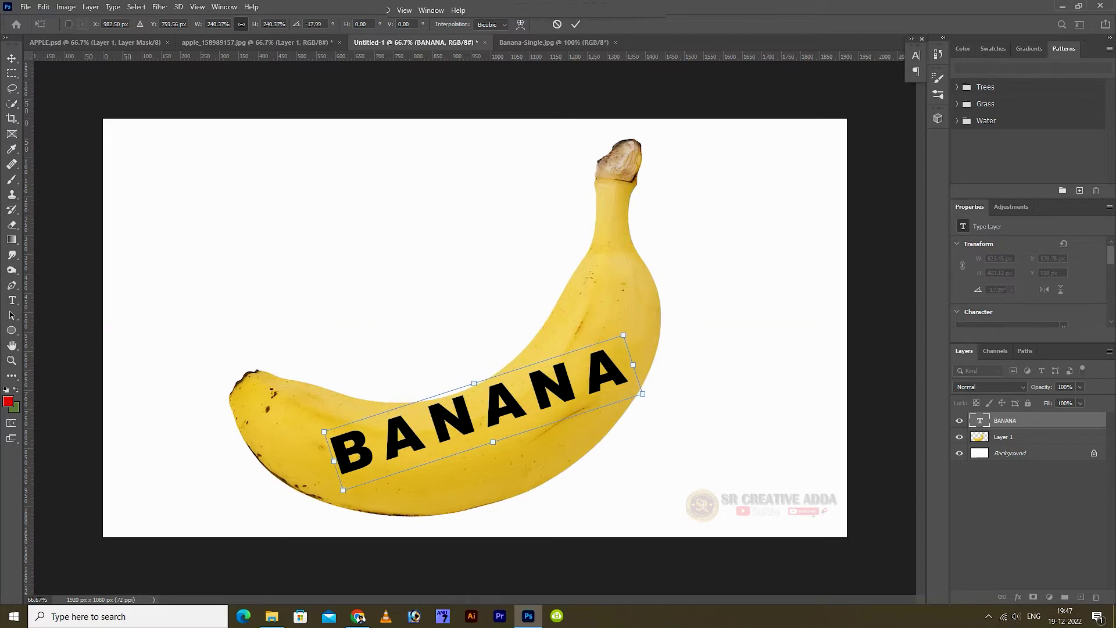
key("Return")
- Convert the BANANA text layer to a smart object and start a custom warp on it
right_click(1056, 419)
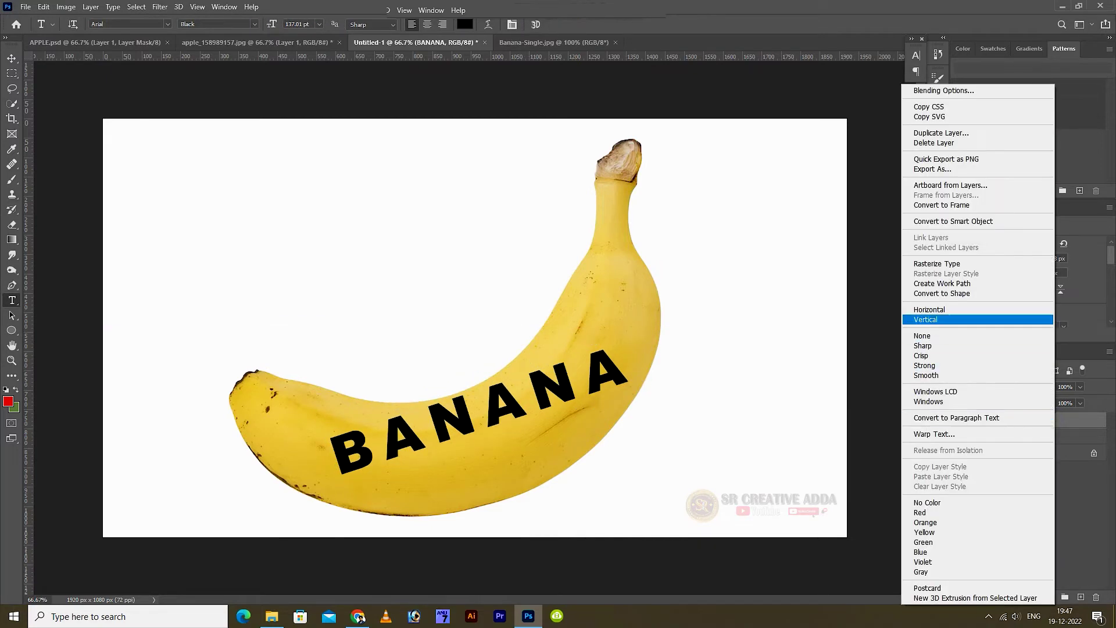
left_click(988, 222)
key("ctrl+t")
right_click(580, 226)
left_click(640, 350)
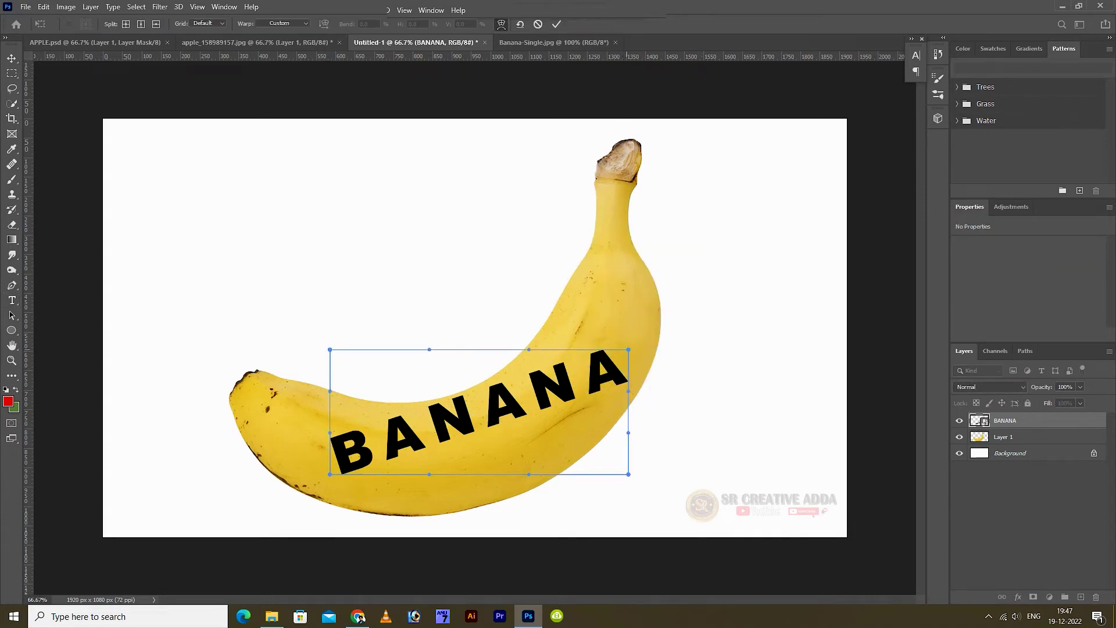
- Warp the corners at the text's starting end so the letter B stretches across the banana's thickness
left_click_drag(330, 475, 329, 510)
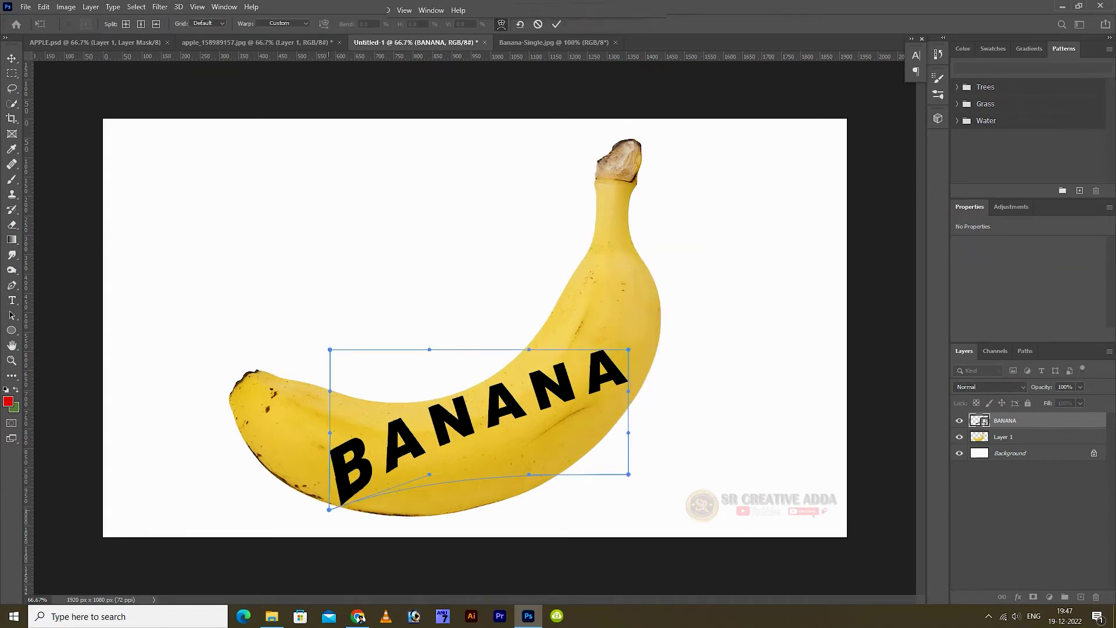
left_click_drag(330, 350, 341, 307)
left_click_drag(330, 432, 360, 356)
left_click_drag(429, 350, 425, 371)
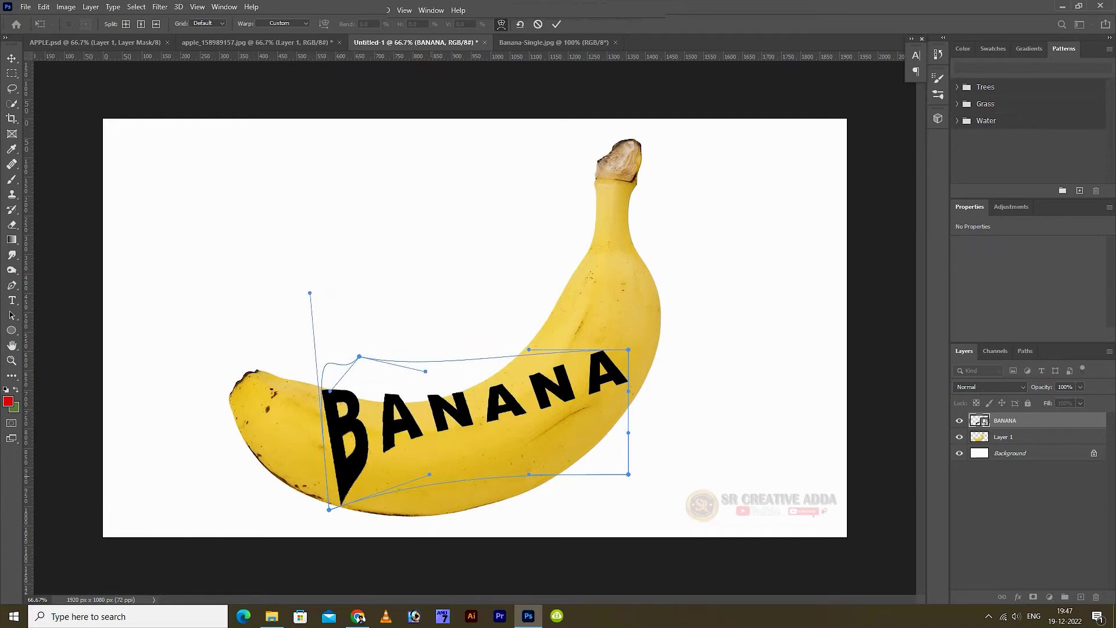
- Bend the text's upper edge along the banana's inner curve, raising the last letters toward the stem and slanting the B
left_click_drag(429, 475, 392, 529)
left_click_drag(529, 349, 494, 372)
left_click_drag(628, 349, 575, 286)
left_click_drag(495, 372, 512, 313)
left_click_drag(310, 293, 330, 355)
left_click_drag(329, 510, 279, 464)
left_click_drag(330, 353, 372, 335)
left_click_drag(426, 372, 424, 367)
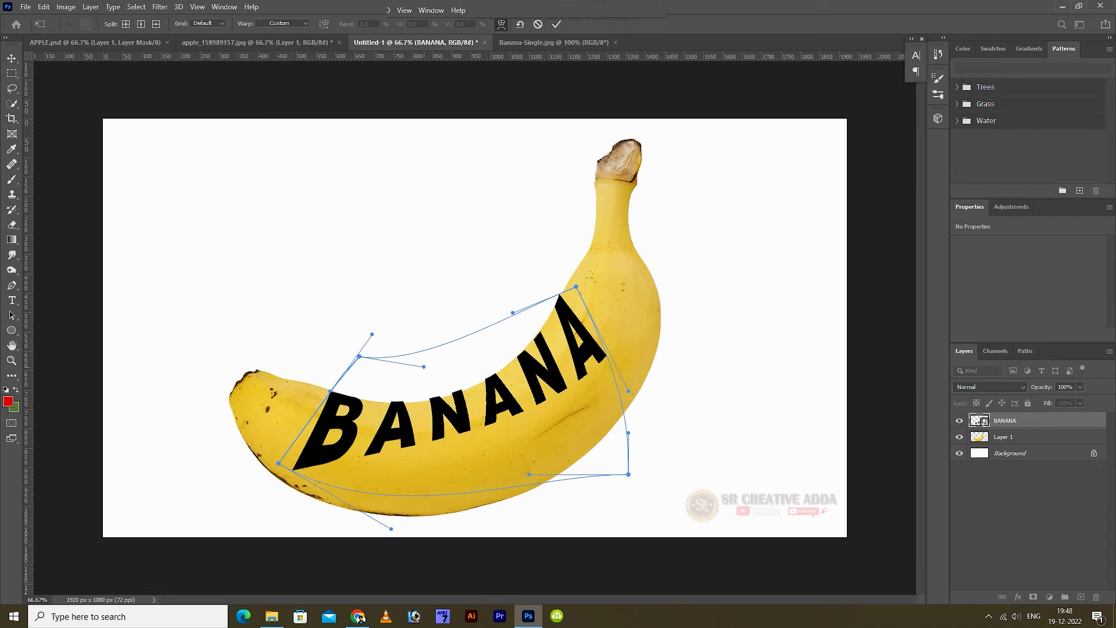
- Pull the warp's lower edge far below the canvas to stretch the letters to the banana's outer edge, and adjust the upper curve
left_click_drag(528, 475, 867, 599)
left_click_drag(279, 463, 275, 478)
left_click_drag(392, 529, 511, 593)
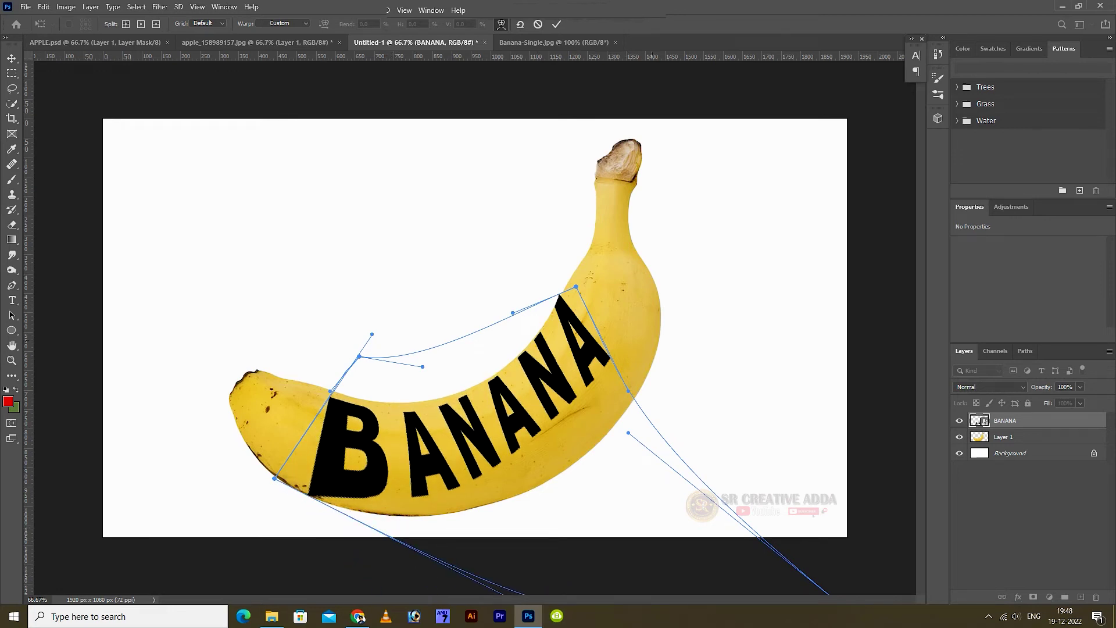
left_click_drag(628, 433, 631, 389)
left_click_drag(513, 313, 545, 266)
left_click_drag(423, 367, 390, 329)
left_click_drag(331, 391, 314, 346)
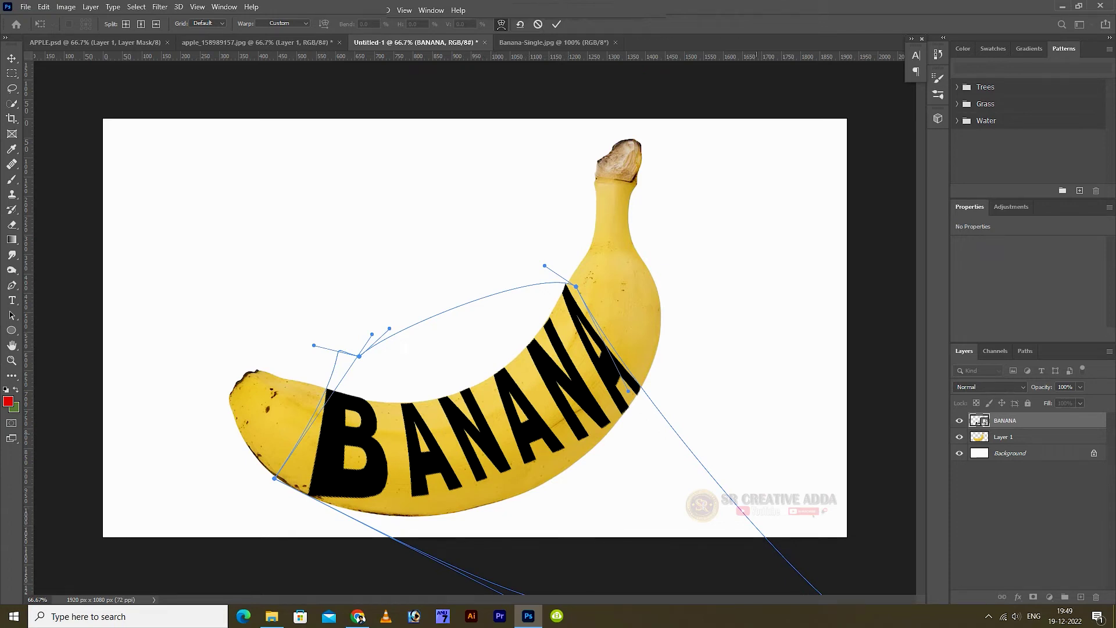
- Float the Untitled-1 document in its own window and fine-tune the warp's lower edge to fit the first letters to the banana's underside
left_click_drag(416, 42, 427, 61)
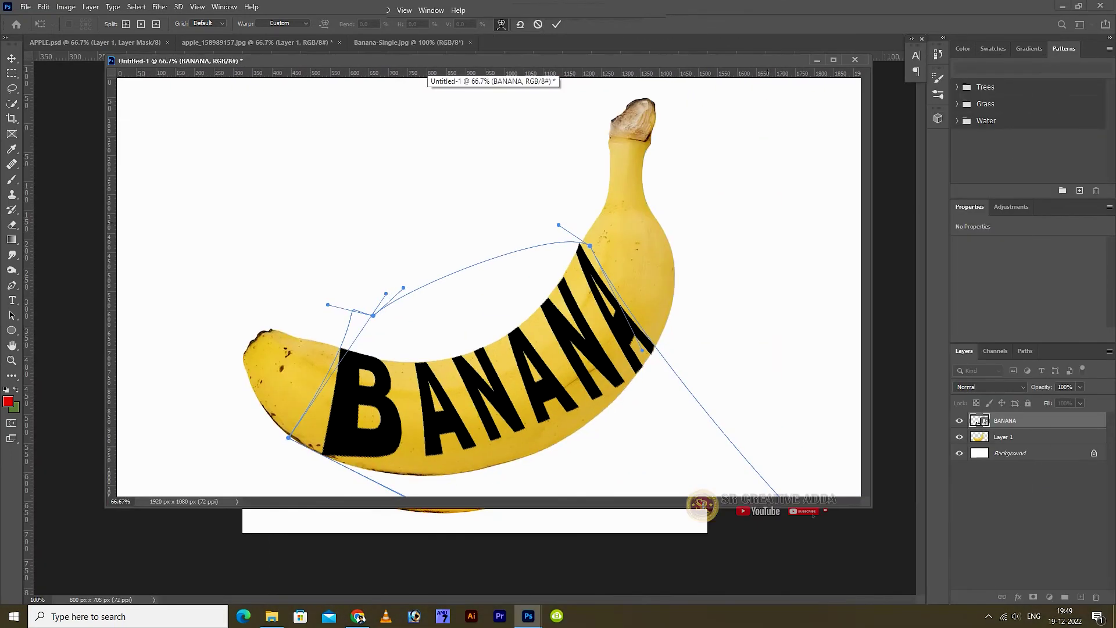
key("ctrl+minus")
key("ctrl+minus")
left_click_drag(537, 438, 625, 533)
left_click(989, 616)
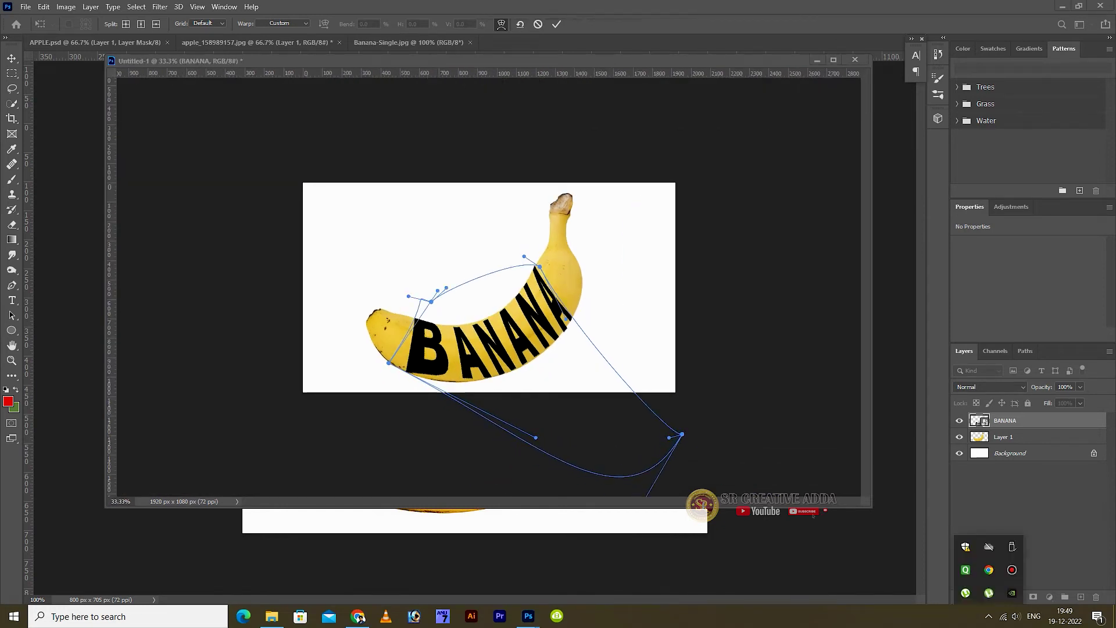
left_click(535, 438)
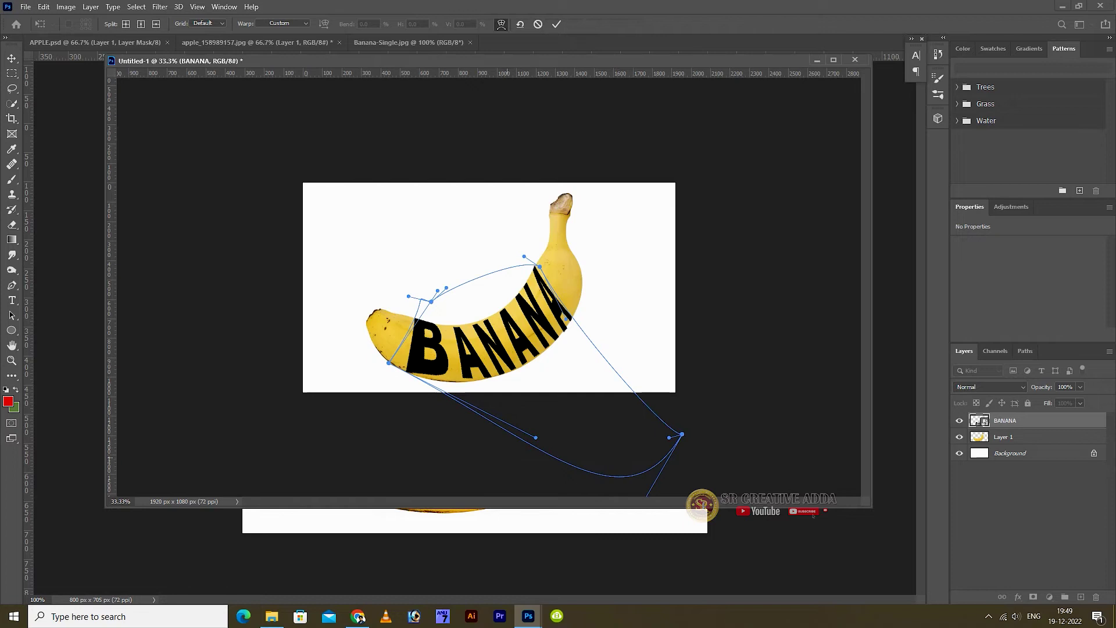
left_click_drag(536, 438, 527, 453)
left_click_drag(389, 363, 389, 360)
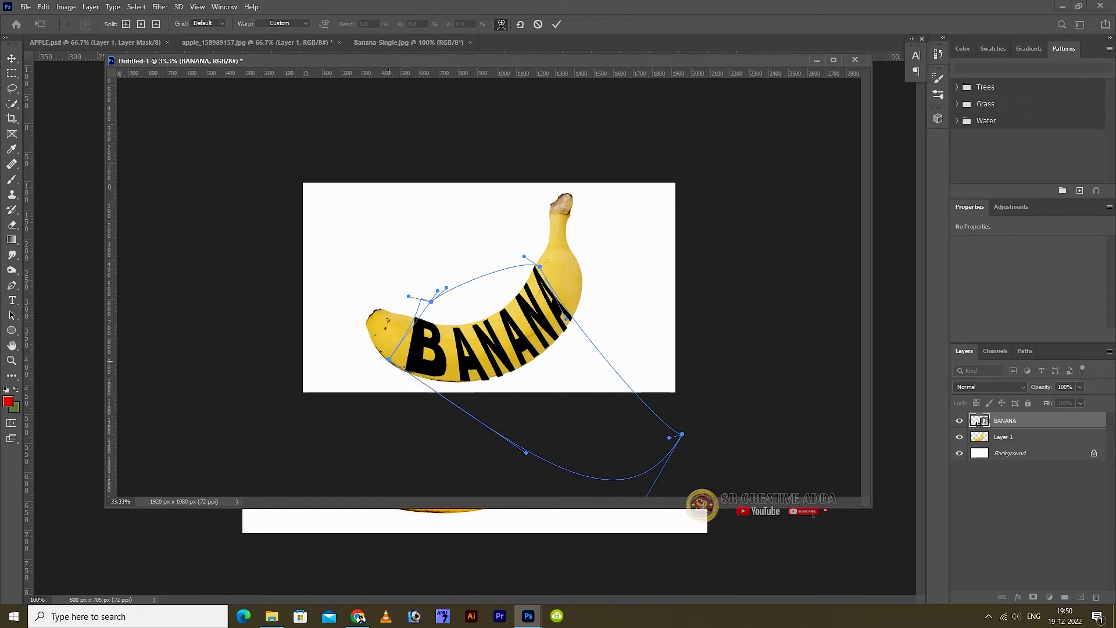
left_click_drag(526, 452, 497, 461)
left_click_drag(670, 437, 676, 434)
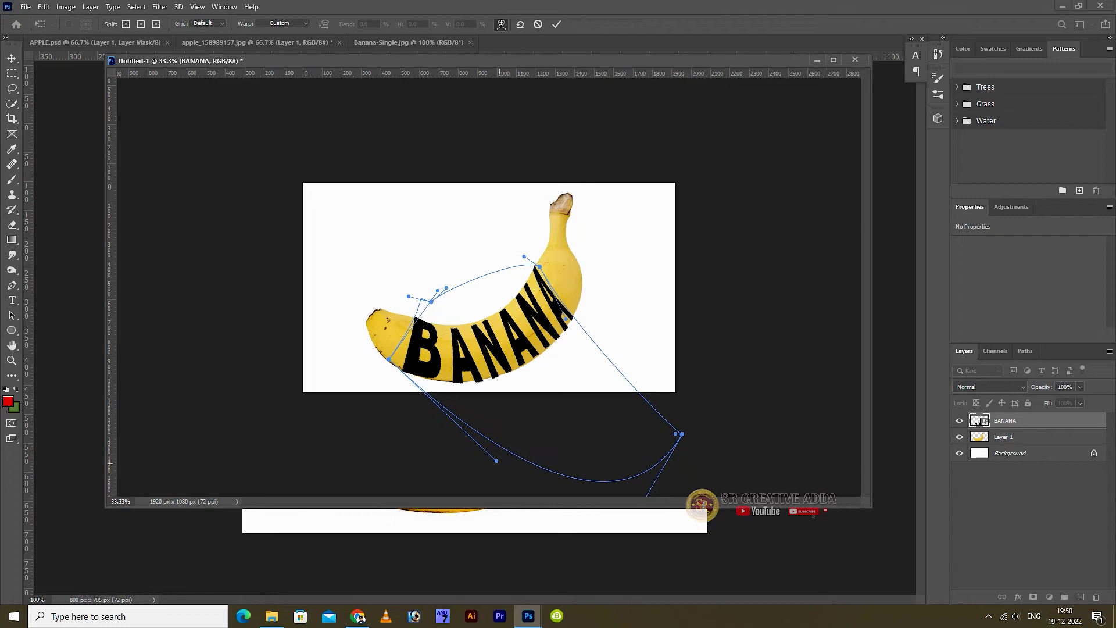
left_click_drag(496, 461, 496, 453)
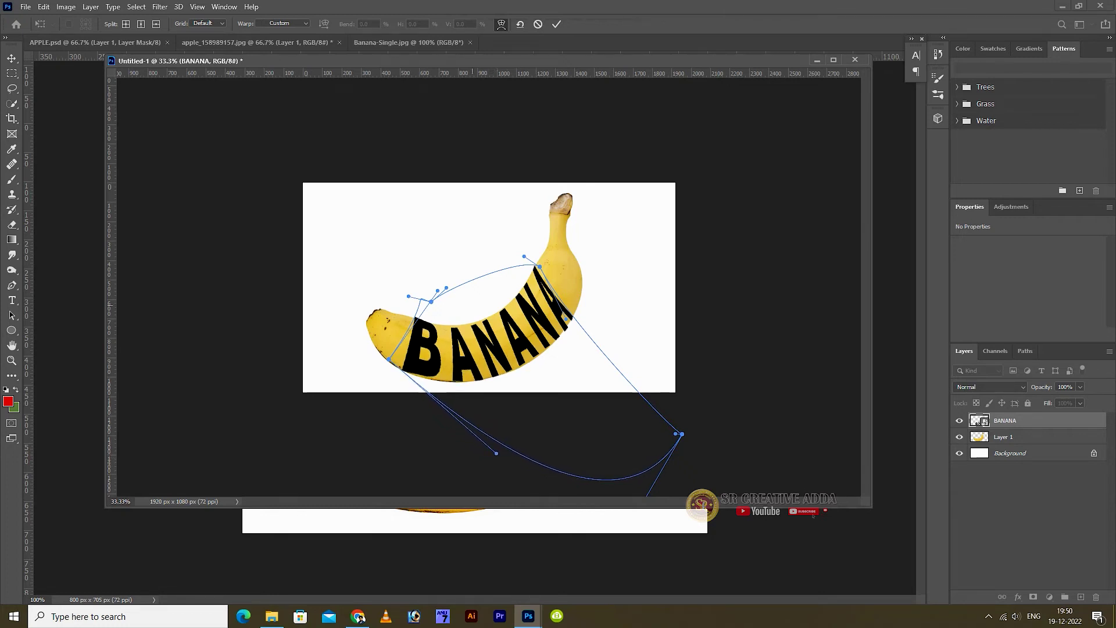
- Adjust the warp's starting side and its far lower corner curve to finish fitting the BANANA letters, and apply the warp
left_click_drag(447, 288, 417, 287)
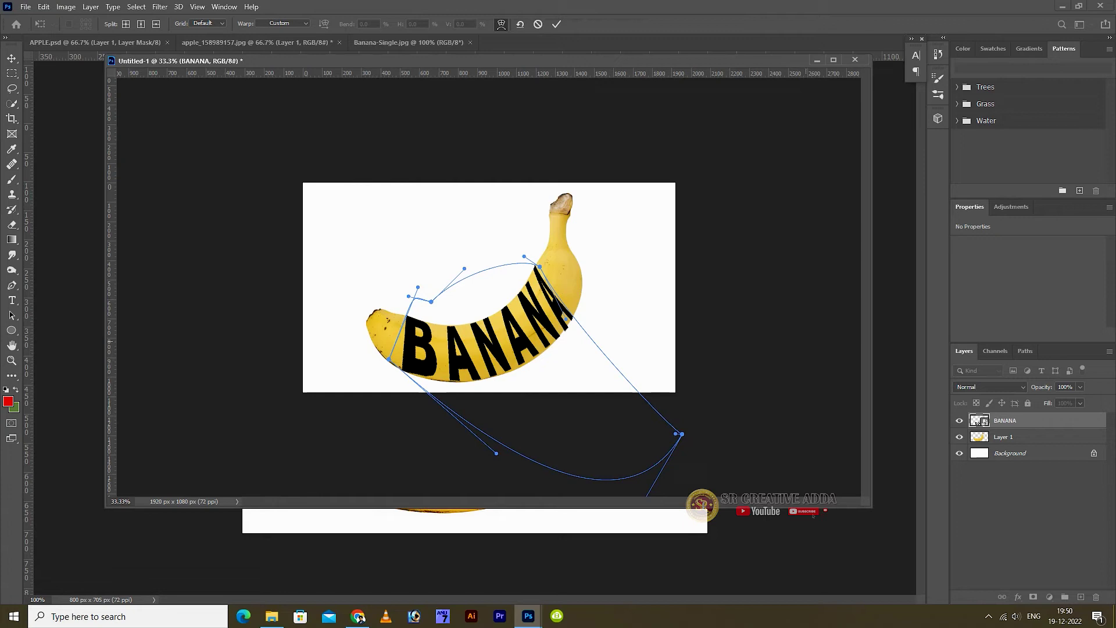
key("ctrl+minus")
left_click_drag(590, 471, 612, 474)
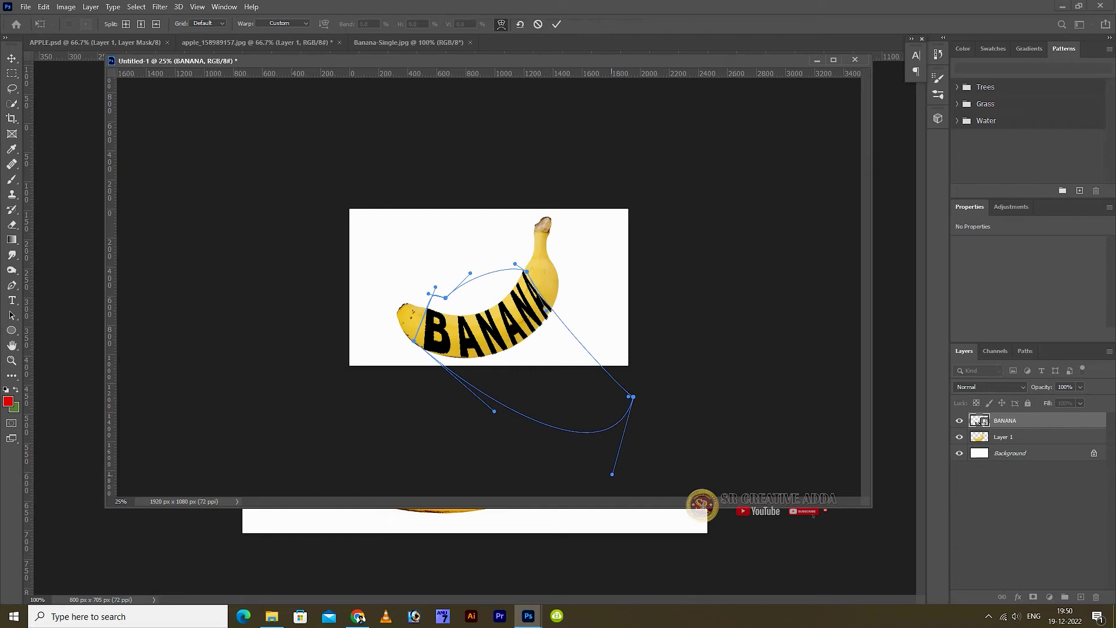
key("Return")
key("t")
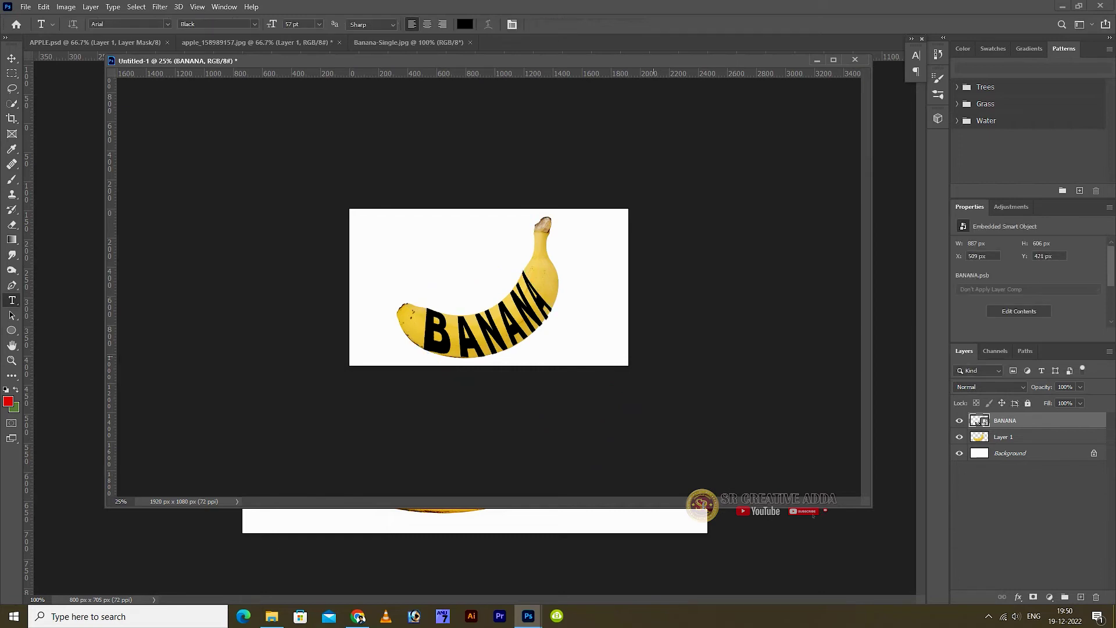
- Reopen the warp on the BANANA smart object, fine-tune the curve handles at its far lower corner, and apply it
key("ctrl+plus")
key("ctrl+plus")
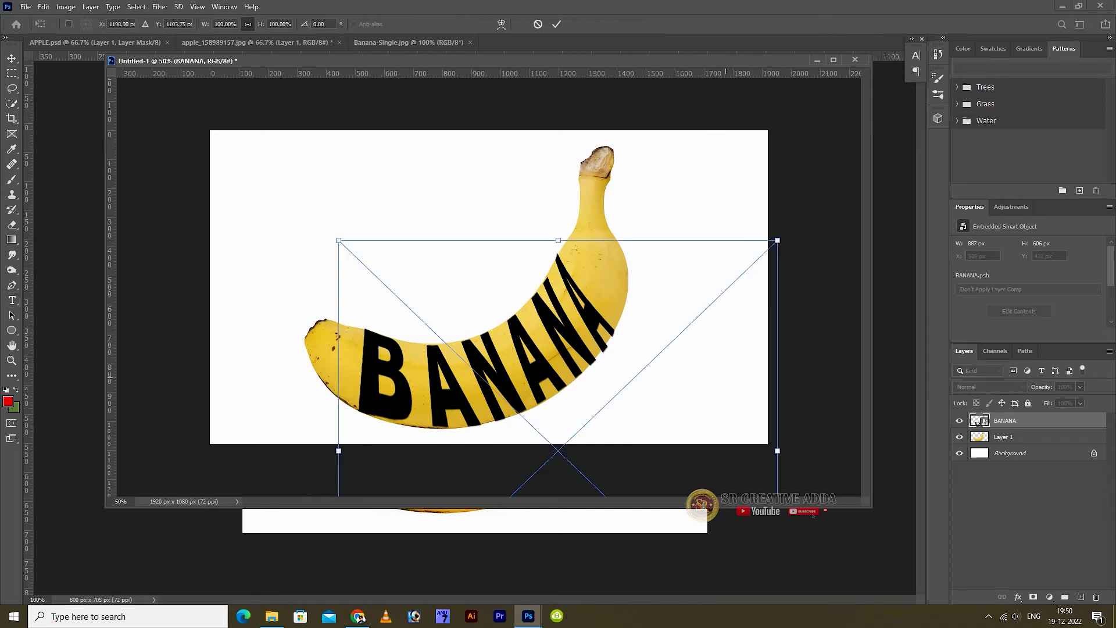
right_click(605, 354)
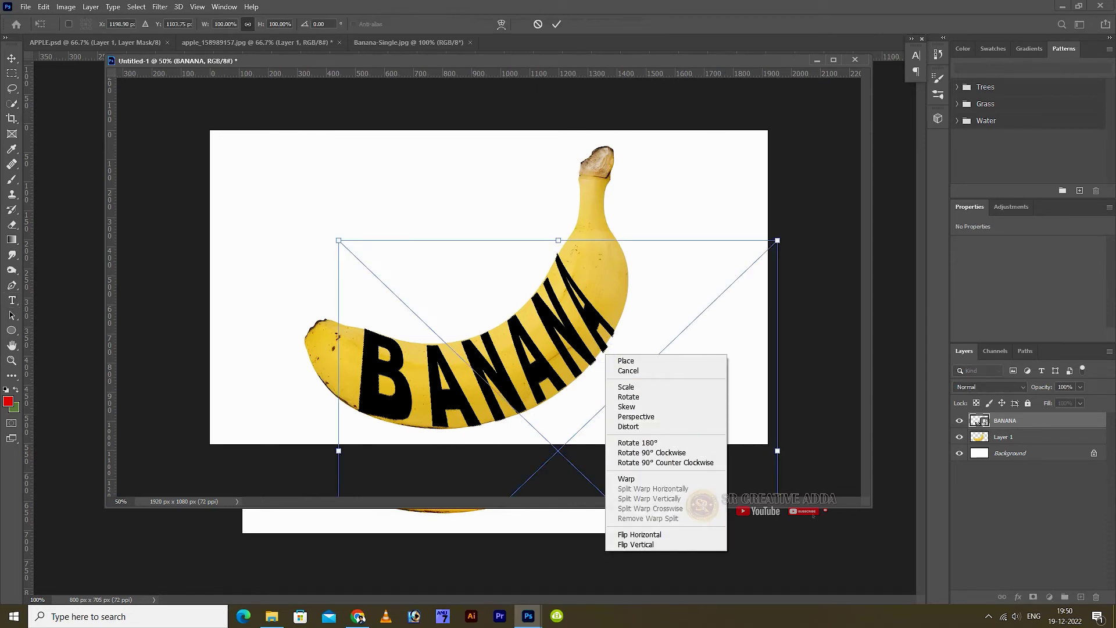
left_click(627, 478)
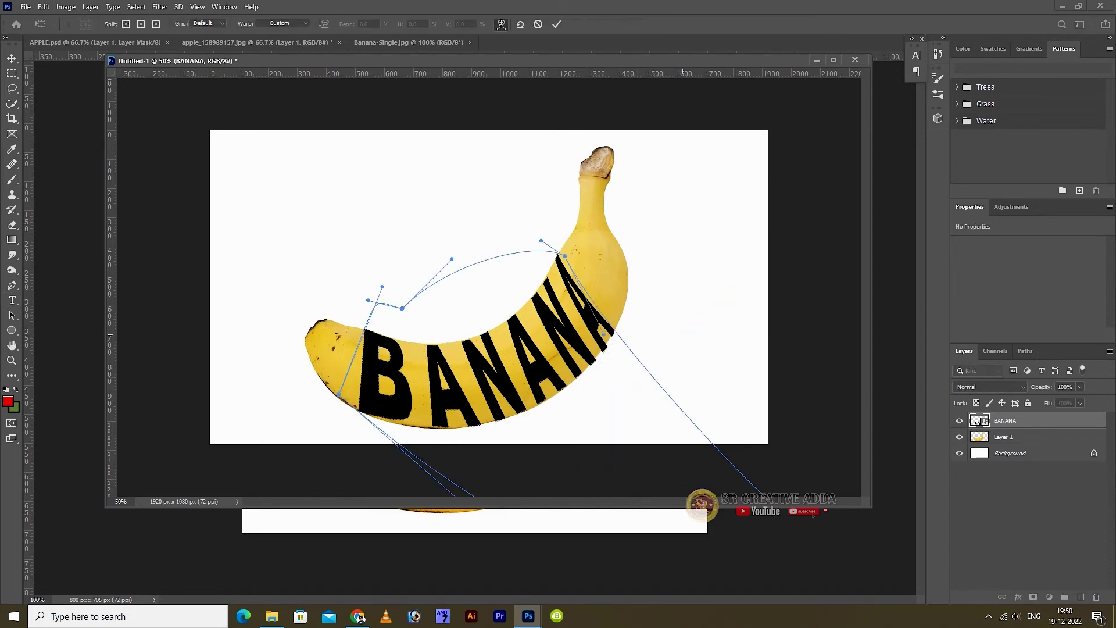
key("ctrl+minus")
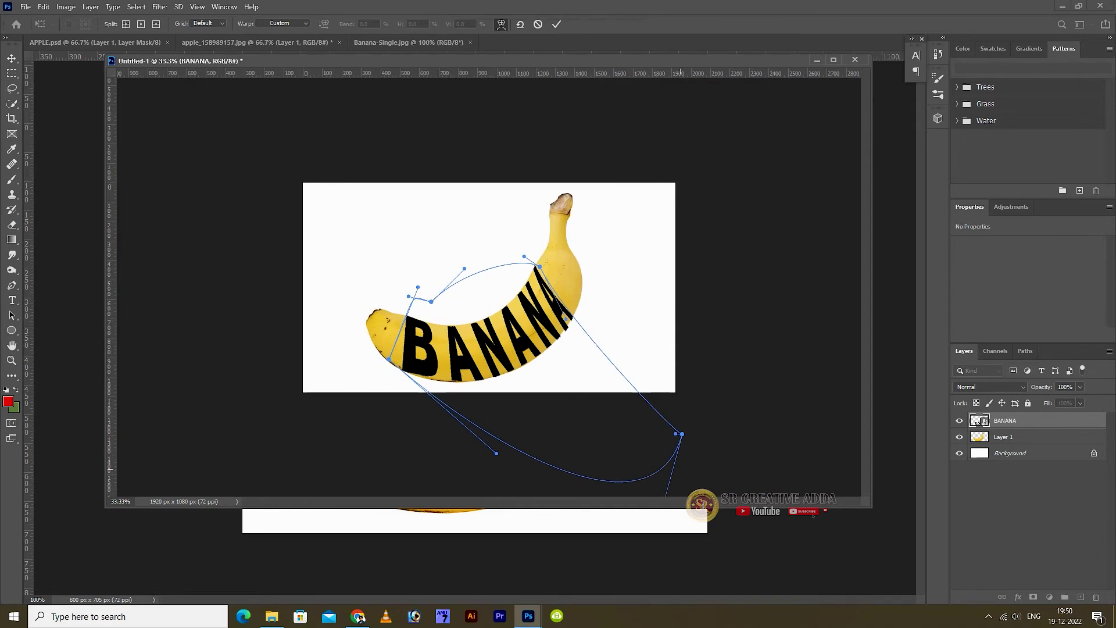
key("ctrl+minus")
left_click_drag(612, 476, 596, 469)
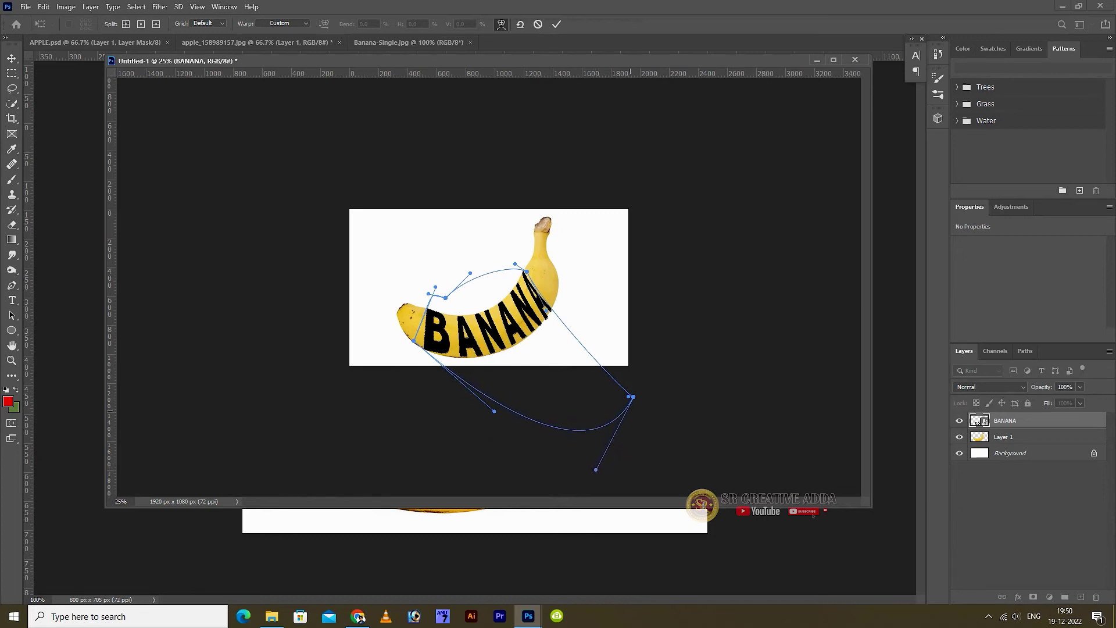
left_click_drag(629, 397, 624, 400)
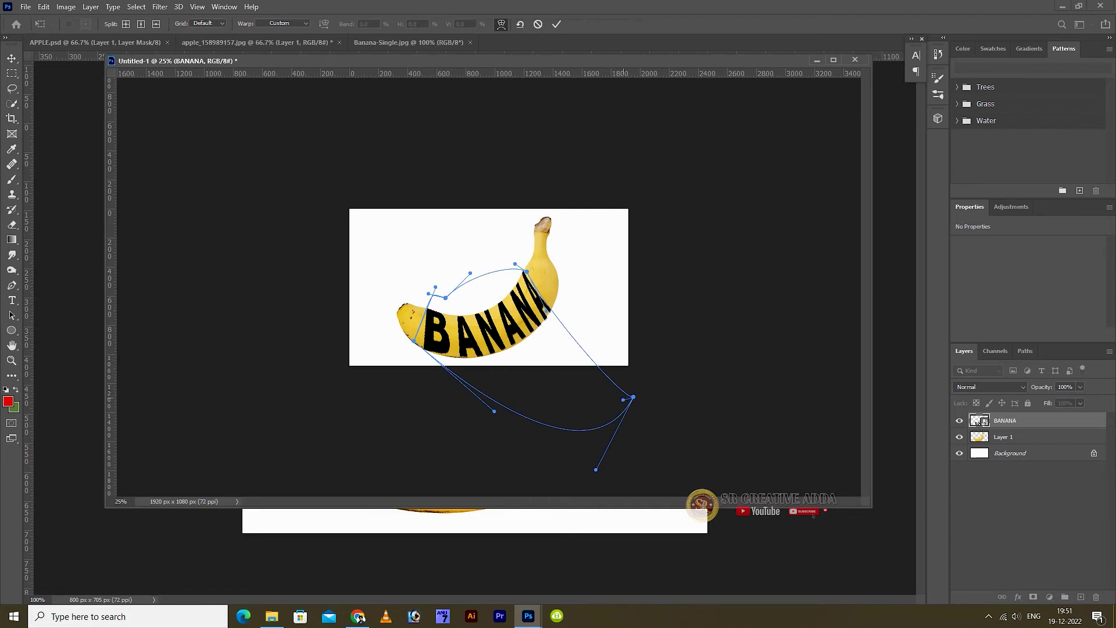
left_click(557, 24)
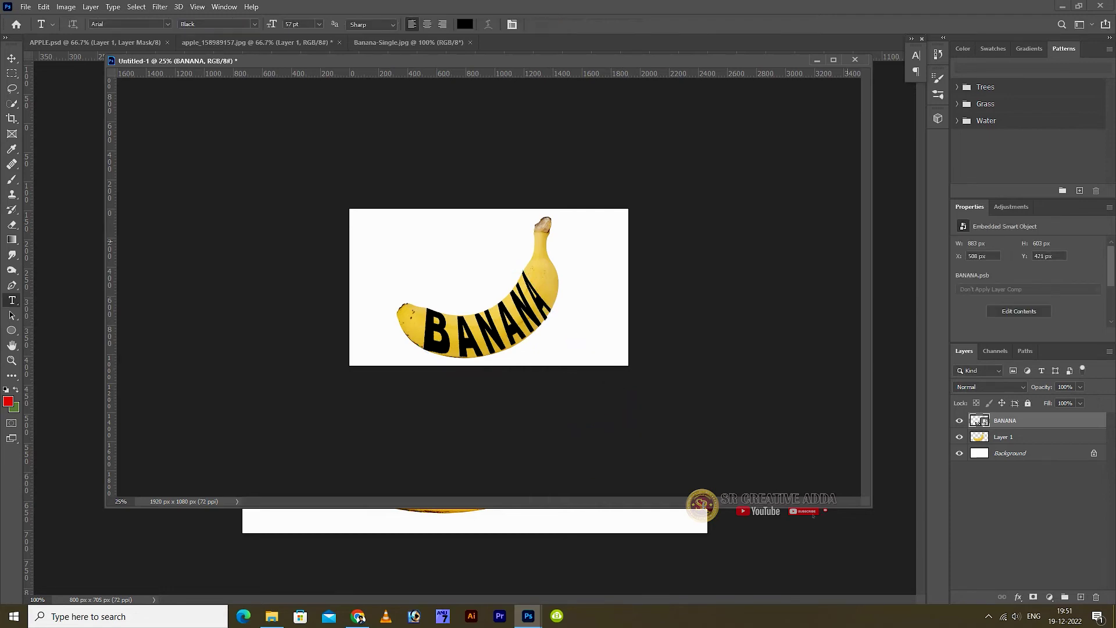
- Mask Layer 1 with a selection loaded from the BANANA lettering, and hide the BANANA layer
left_click(978, 421, "ctrl")
left_click(983, 437)
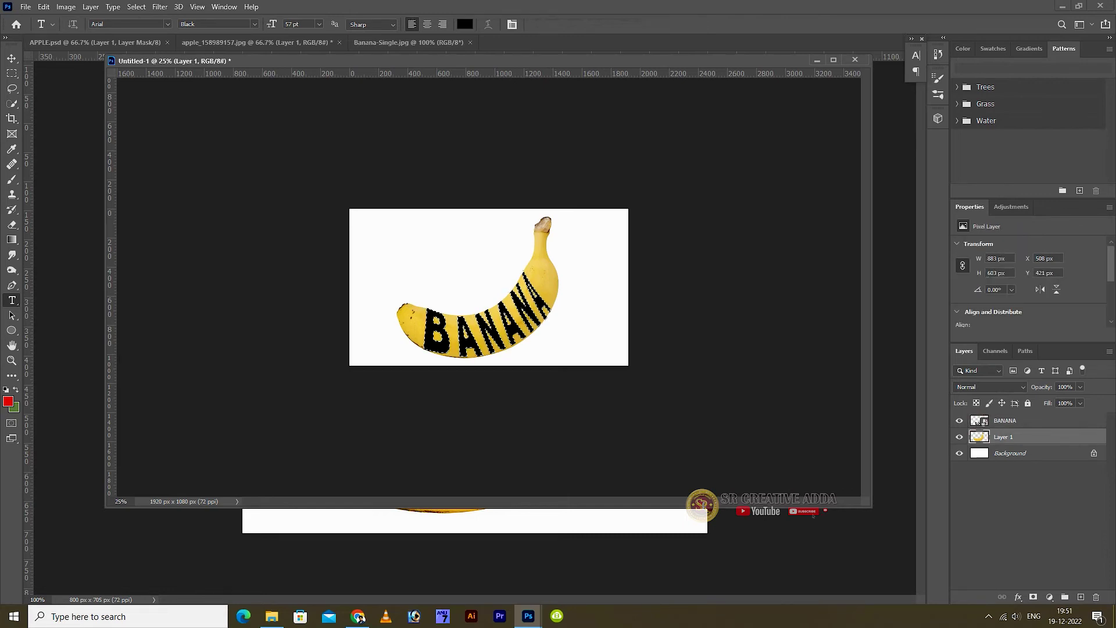
left_click(1033, 597)
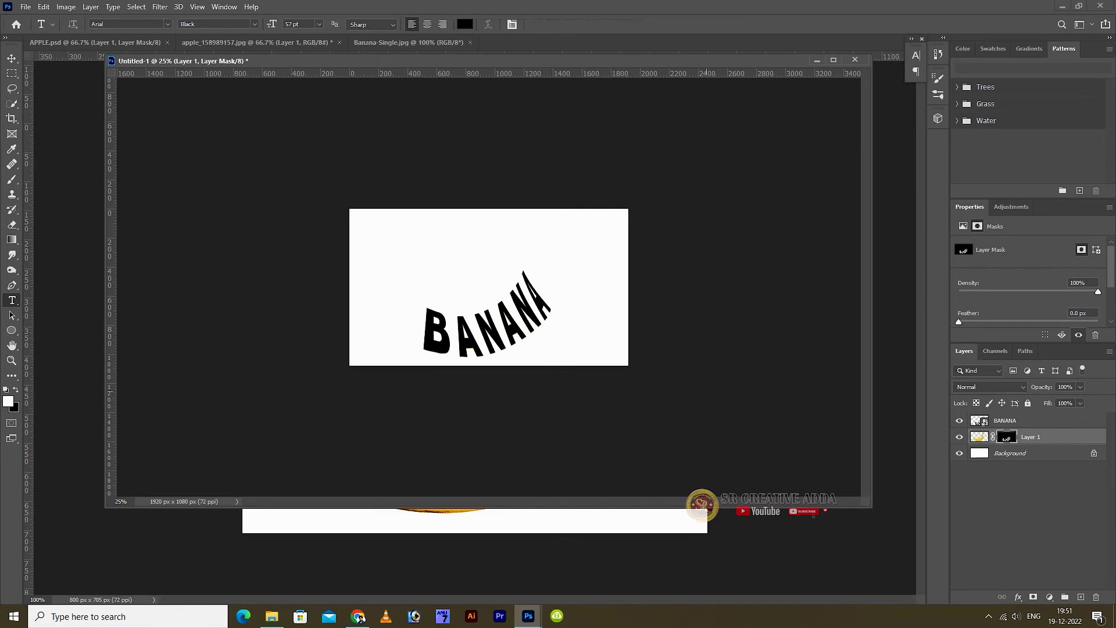
key("ctrl+plus")
key("ctrl+plus")
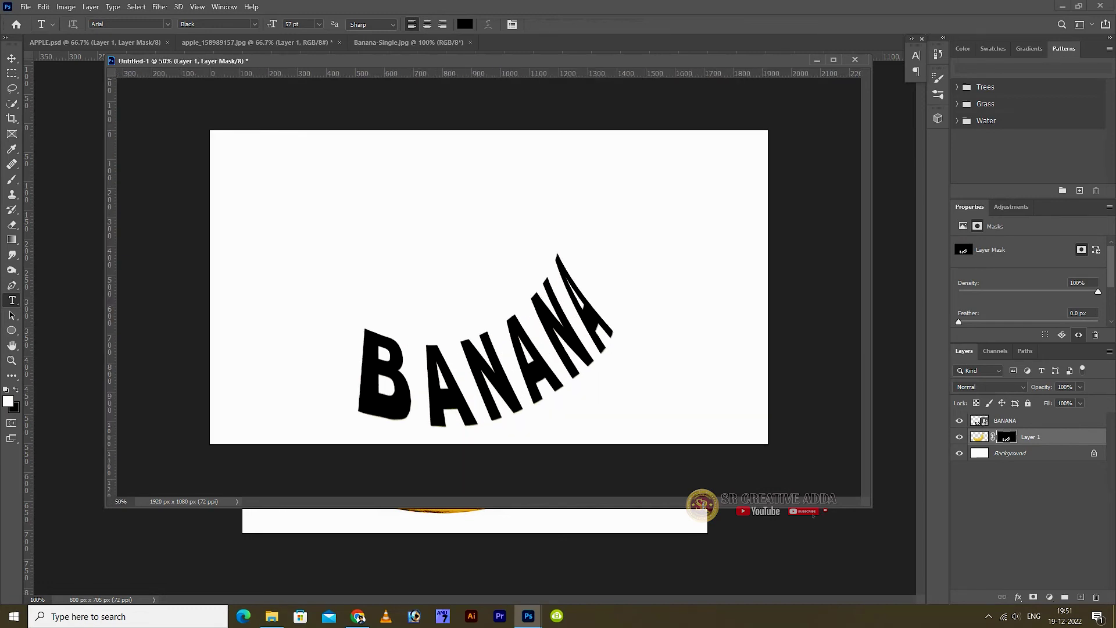
left_click(960, 420)
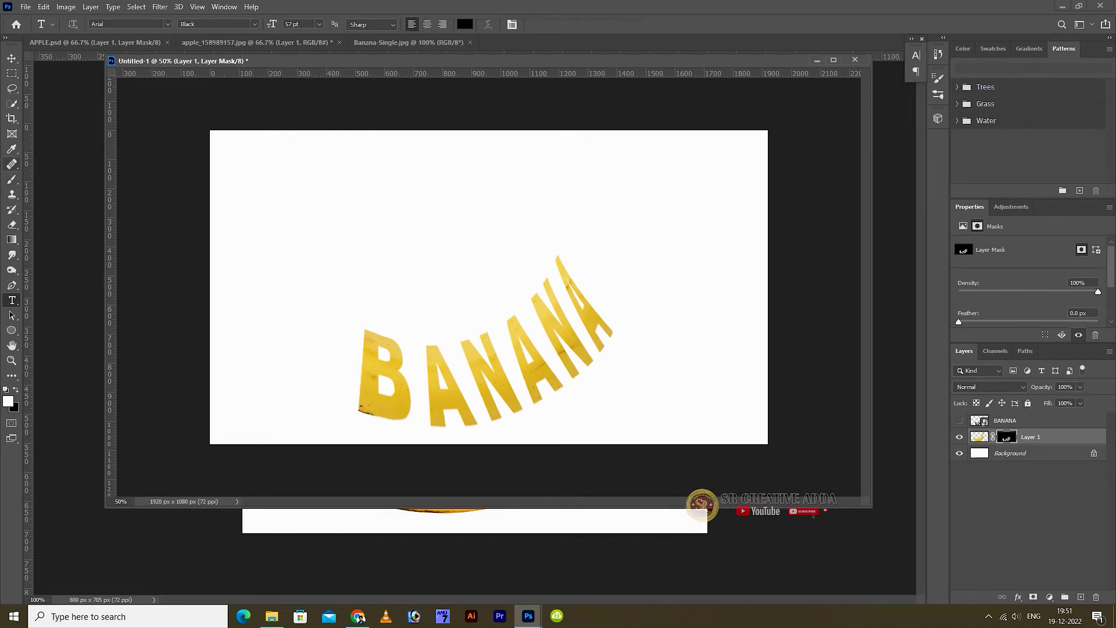
- Paint white with the Brush on Layer 1's mask to reveal the banana's tip, its stem end and the edge below the B
left_click(11, 179)
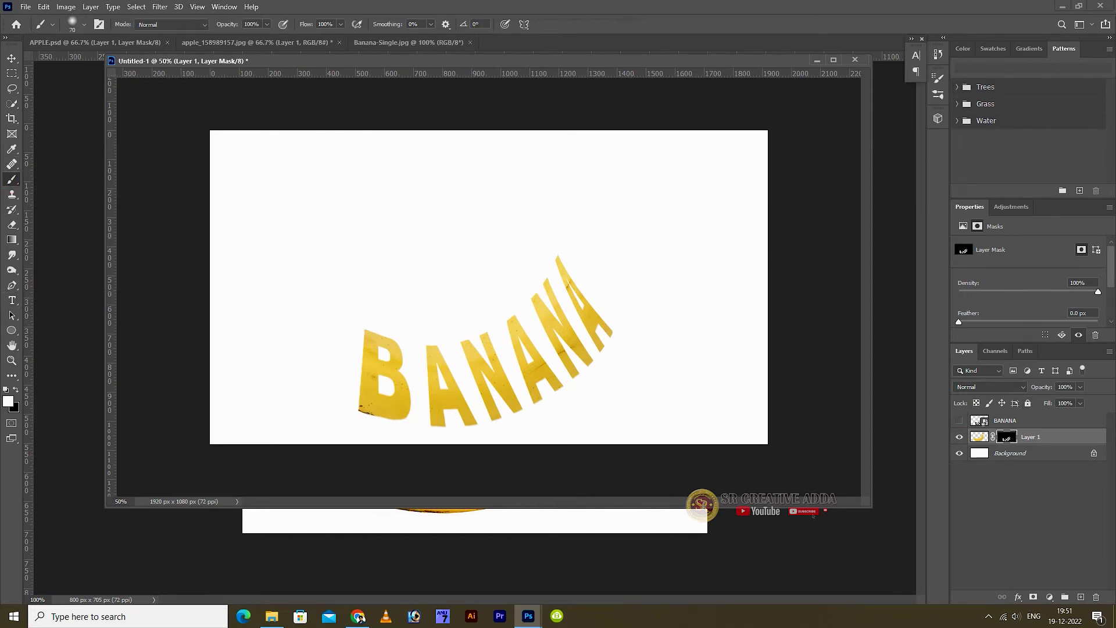
mouse_move(369, 335)
left_mouse_down()
mouse_move(311, 332)
mouse_move(349, 401)
mouse_move(332, 349)
mouse_move(357, 352)
mouse_move(351, 406)
mouse_move(322, 372)
mouse_move(342, 352)
left_mouse_up()
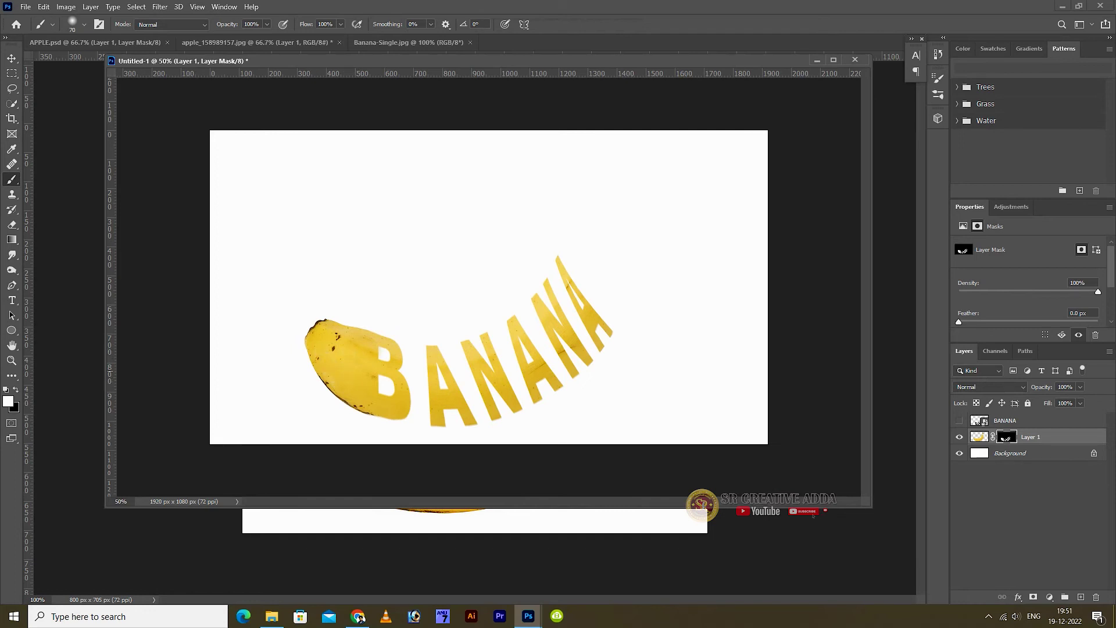
mouse_move(606, 334)
left_mouse_down()
mouse_move(597, 158)
mouse_move(576, 159)
mouse_move(611, 152)
mouse_move(584, 158)
mouse_move(613, 155)
mouse_move(603, 187)
mouse_move(621, 292)
mouse_move(621, 251)
mouse_move(588, 245)
mouse_move(609, 257)
mouse_move(581, 280)
mouse_move(569, 235)
left_mouse_up()
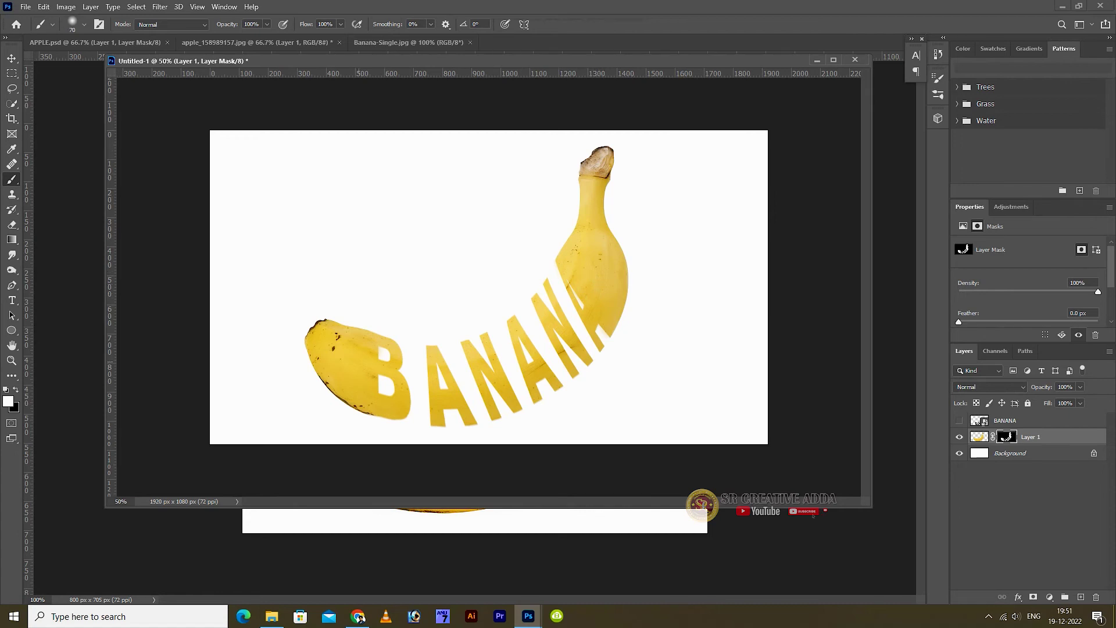
left_click_drag(365, 408, 405, 423)
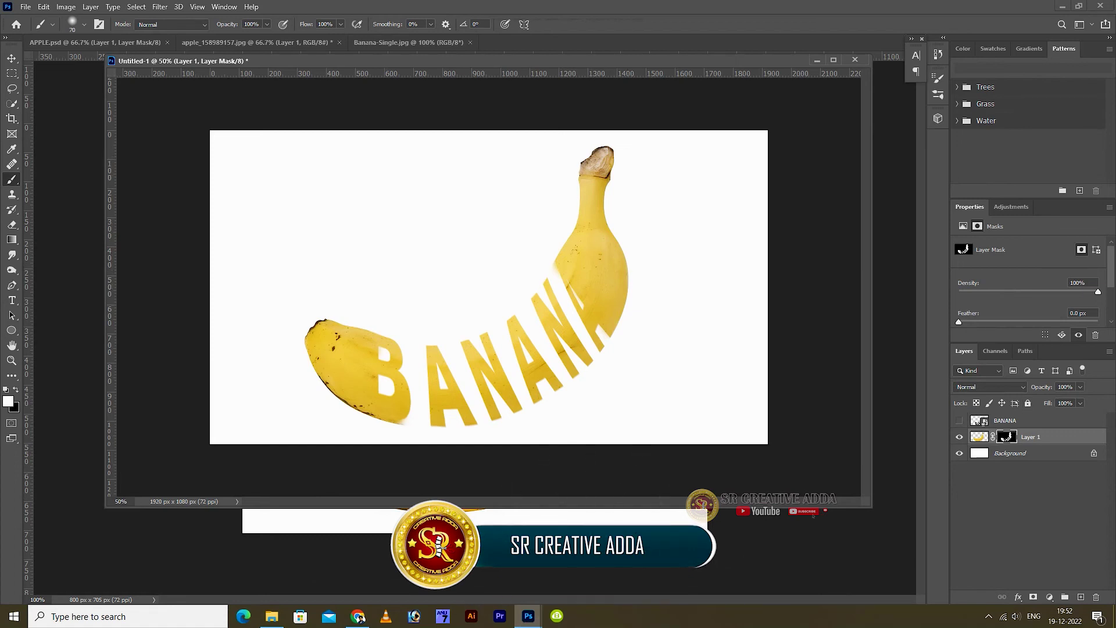
- Preview several blend modes on Layer 1 and set it to Darken
left_click(991, 386)
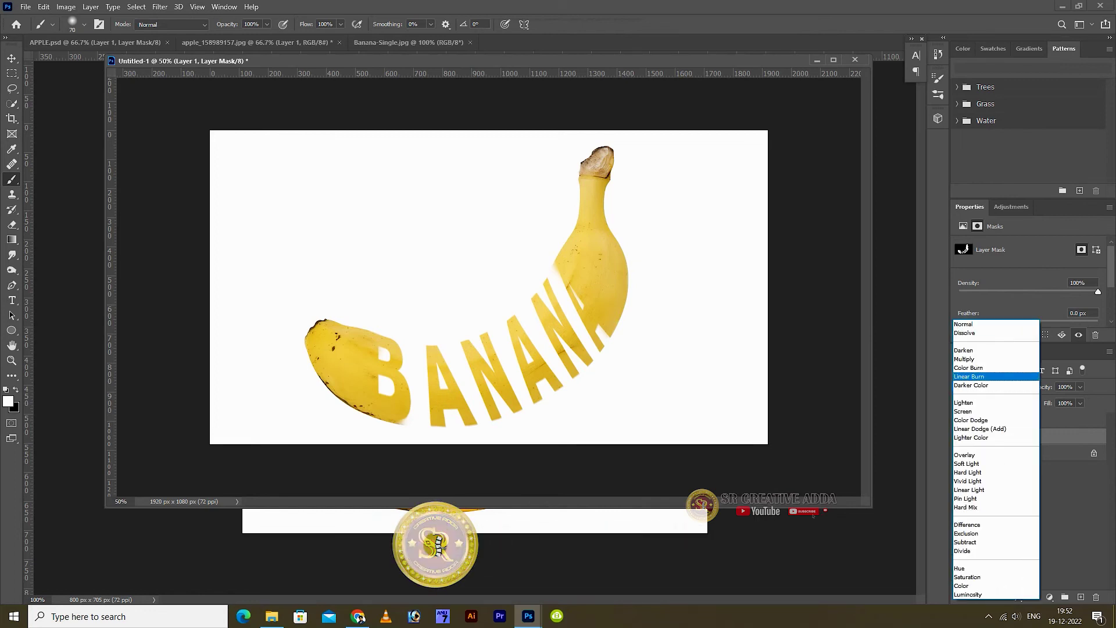
key("Down")
key("Down")
key("Down")
key("Down")
key("Down")
key("Down")
key("Down")
key("Down")
key("Down")
key("Down")
key("Down")
key("Down")
key("Down")
key("Down")
key("Down")
key("Down")
key("Down")
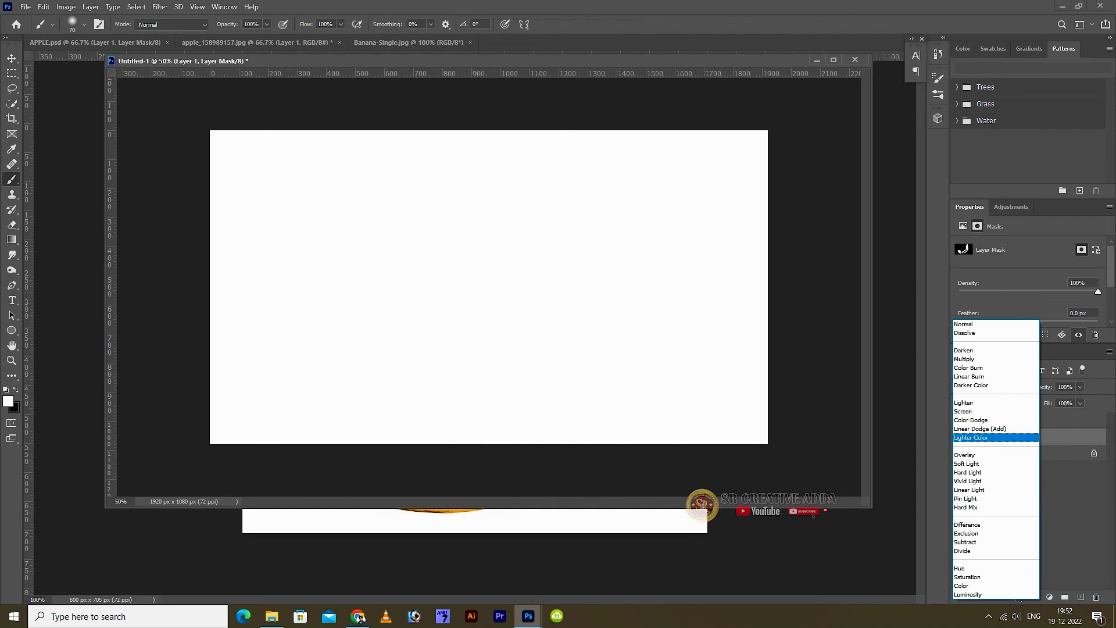
left_click(963, 350)
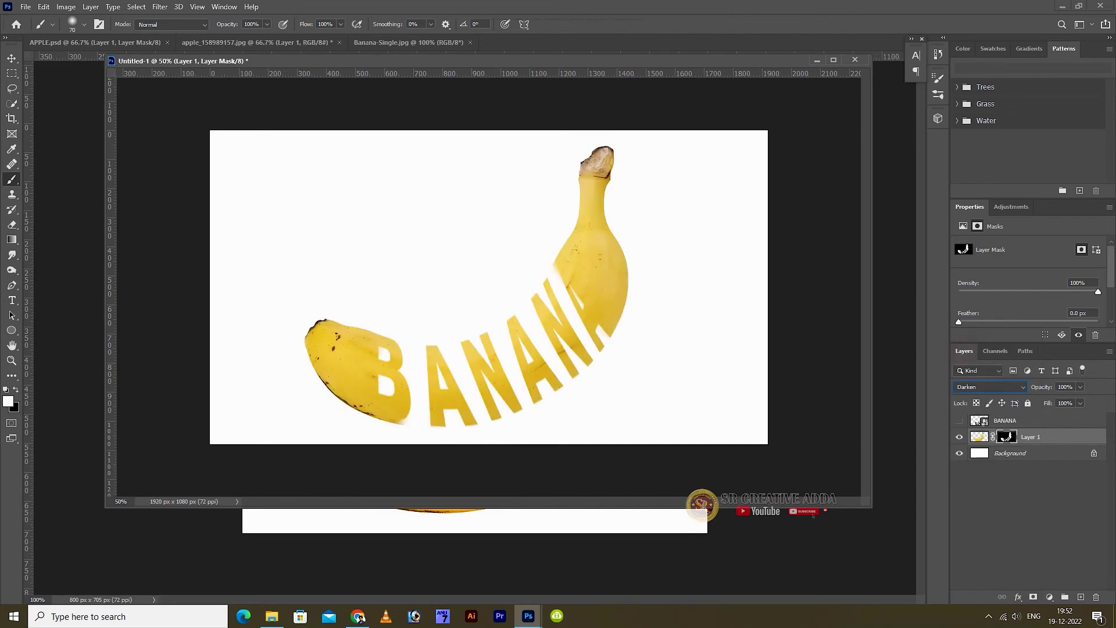
- Add a Drop Shadow to Layer 1 with a distance of 5 px and a size of 4 px
left_click(979, 437)
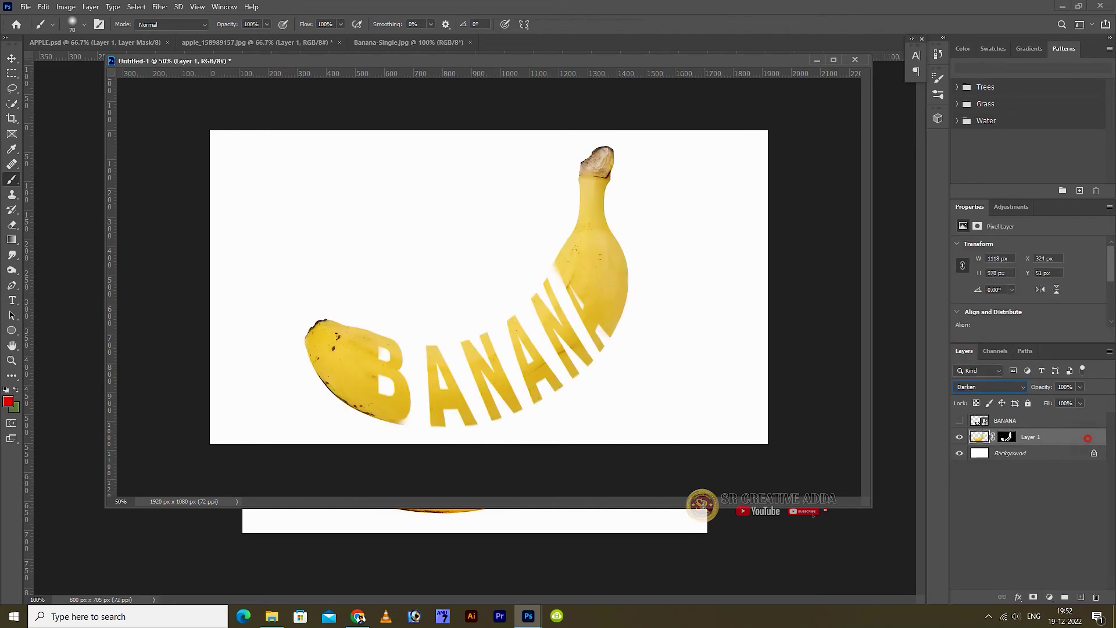
double_click(1087, 437)
left_click(693, 296)
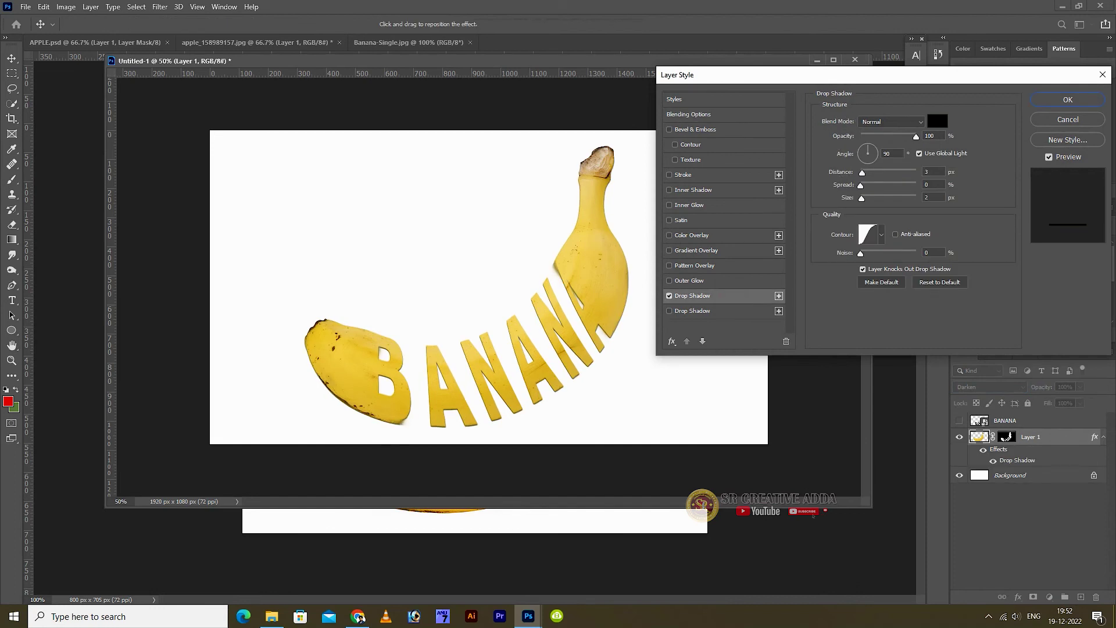
left_click_drag(863, 173, 862, 198)
left_click(862, 198)
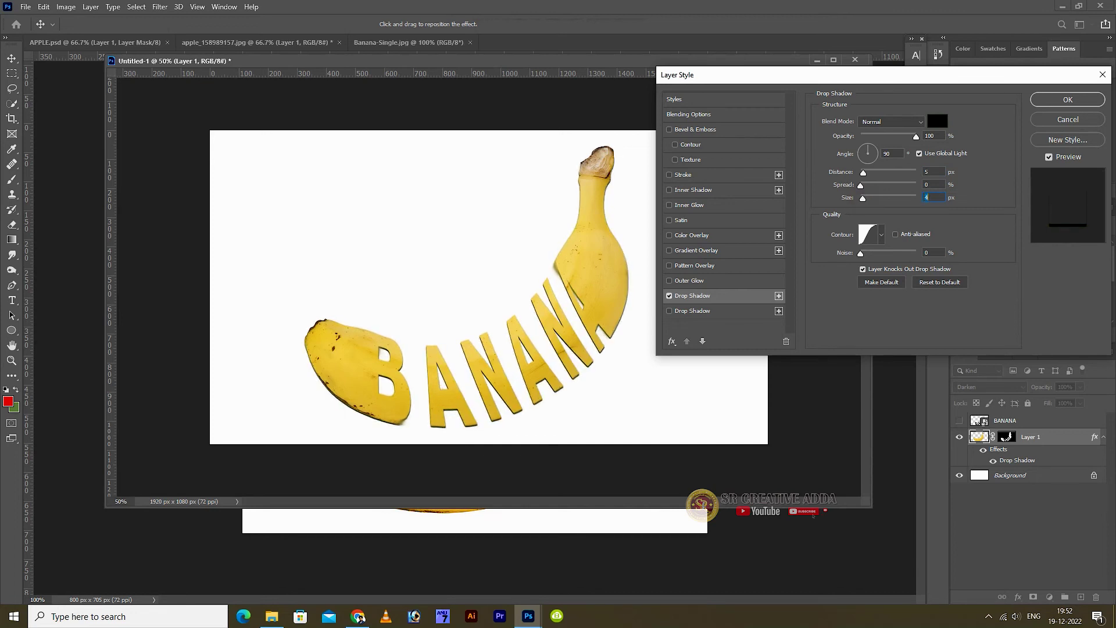
type("4")
key("Return")
- Save the document on the computer as the Photoshop file BANANA in the project 35 folder, with Maximize Compatibility
left_click(26, 6)
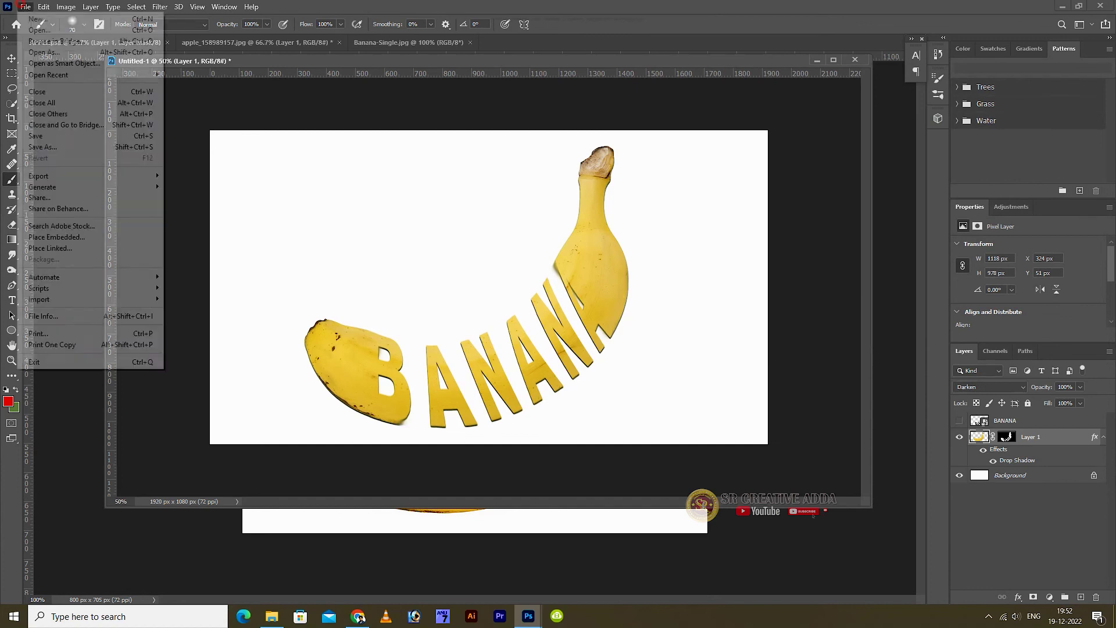
left_click(41, 134)
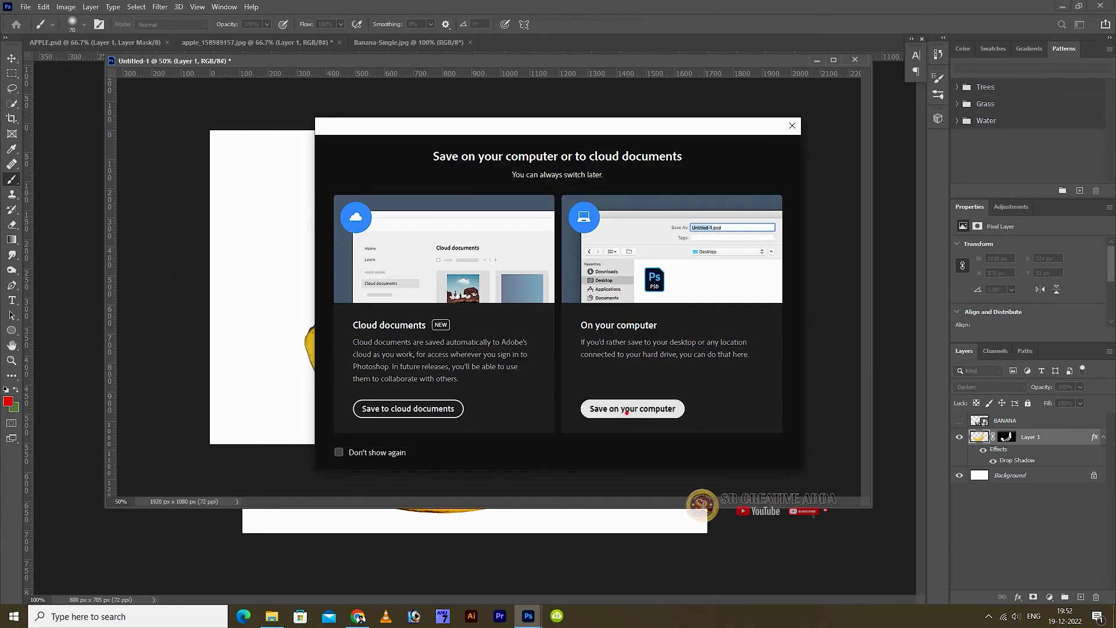
left_click(633, 408)
type("banana")
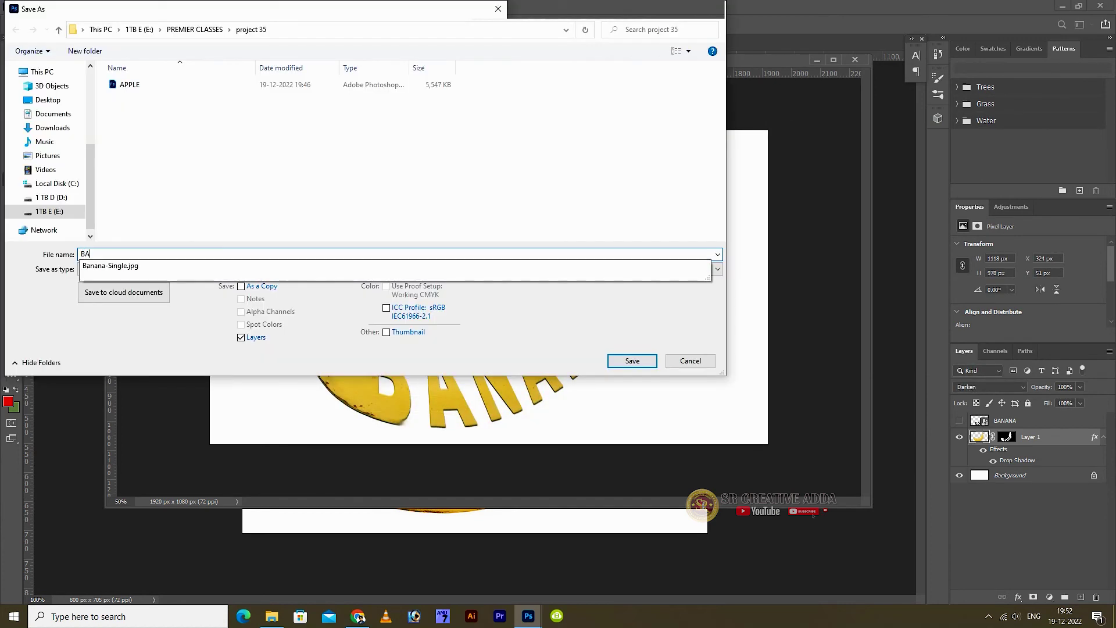
key("Return")
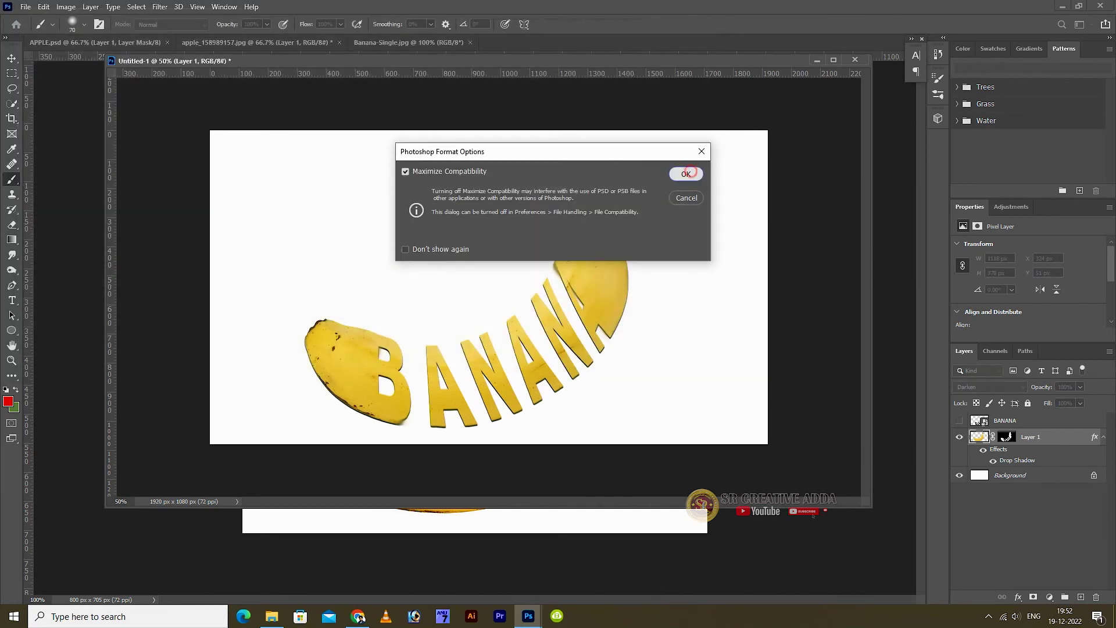
left_click(687, 173)
- Save the BANANA design as a PNG on the computer, using the large file size option
left_click(25, 7)
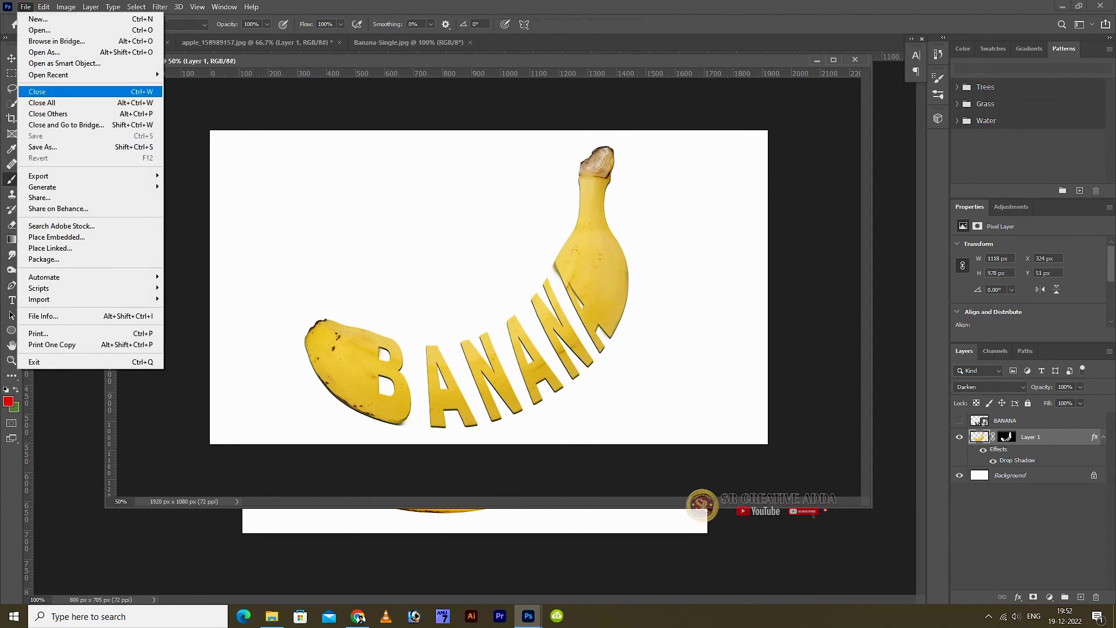
left_click(45, 146)
left_click(632, 409)
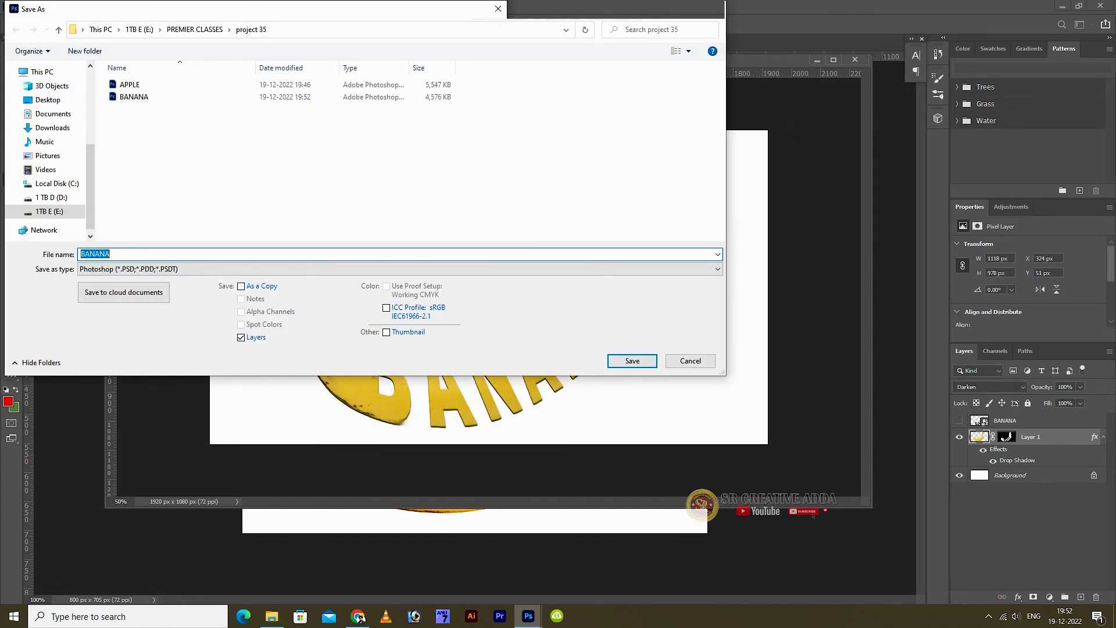
left_click(395, 269)
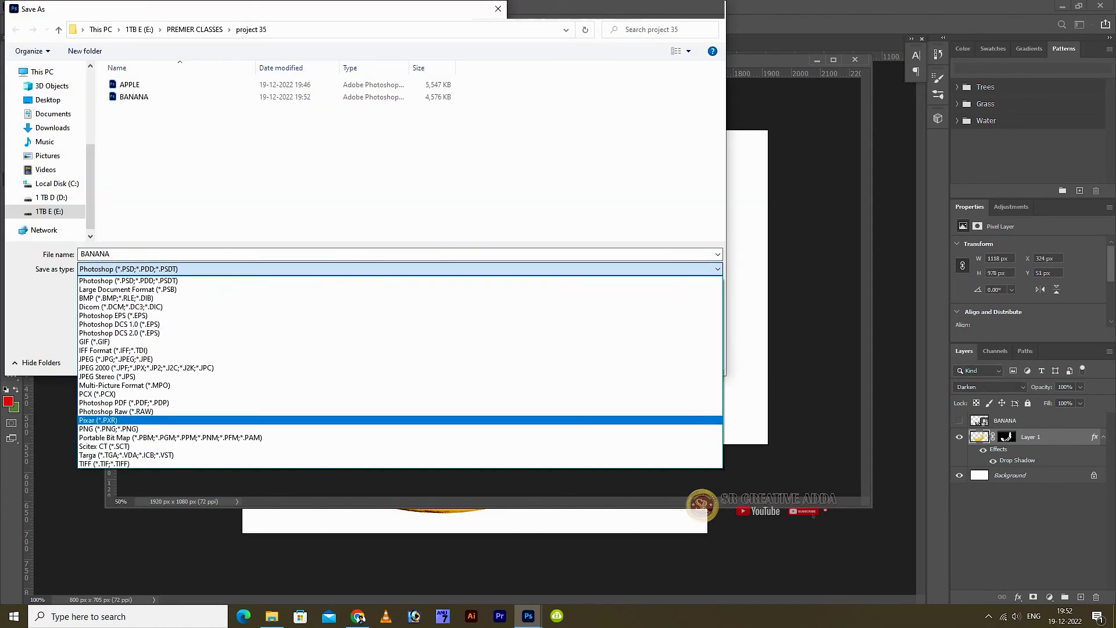
left_click(93, 427)
left_click(632, 360)
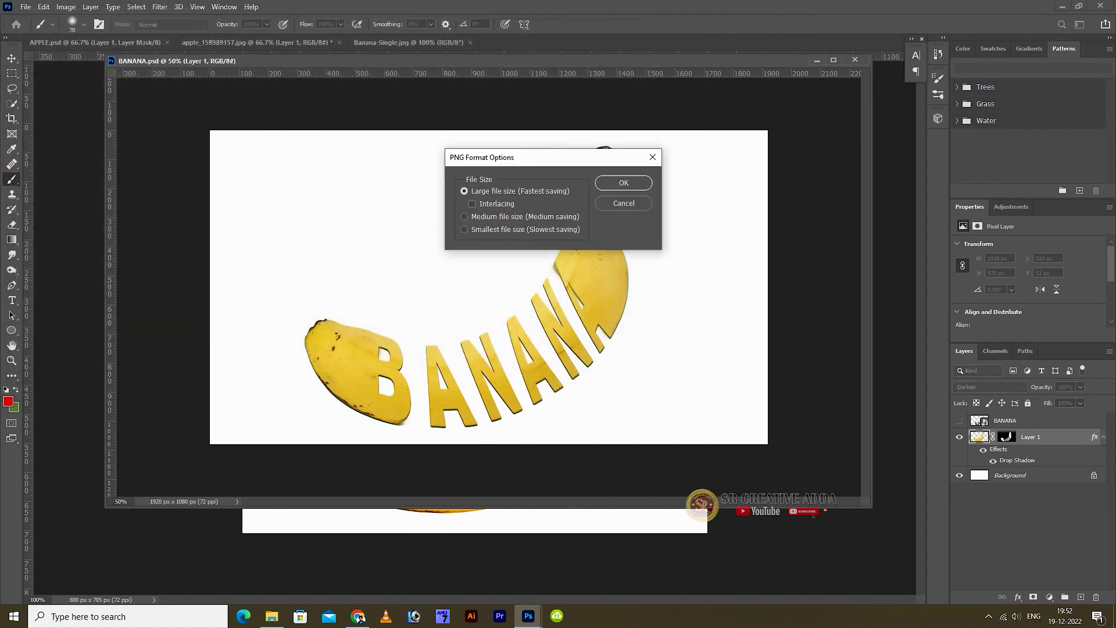
key("Return")
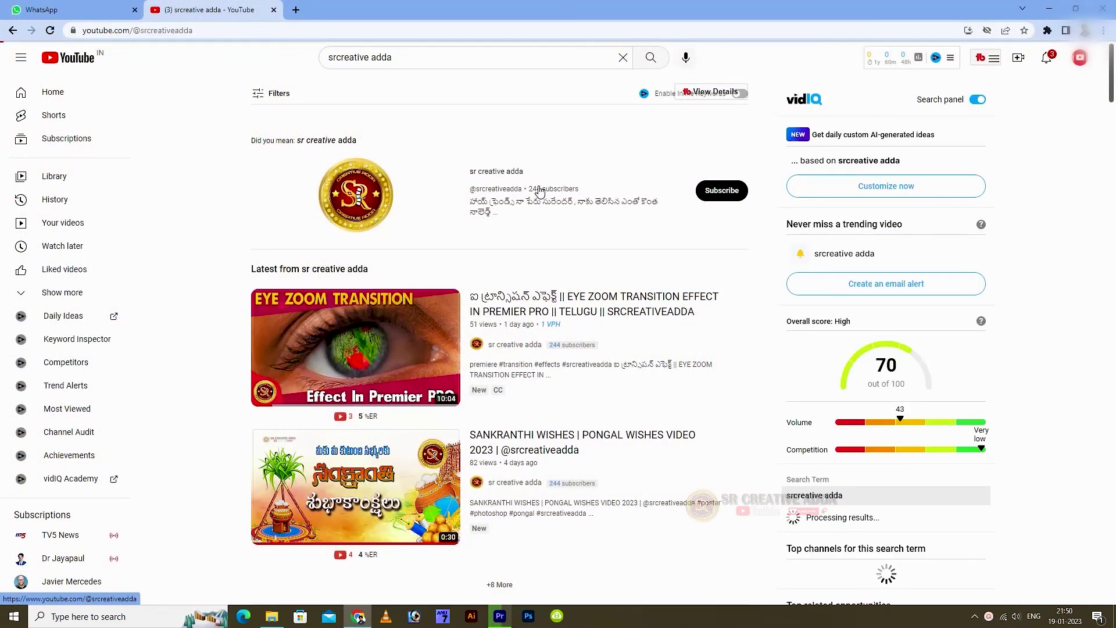
- Switch to YouTube in the browser and subscribe to the sr creative adda channel with all notifications turned on
left_click(539, 190)
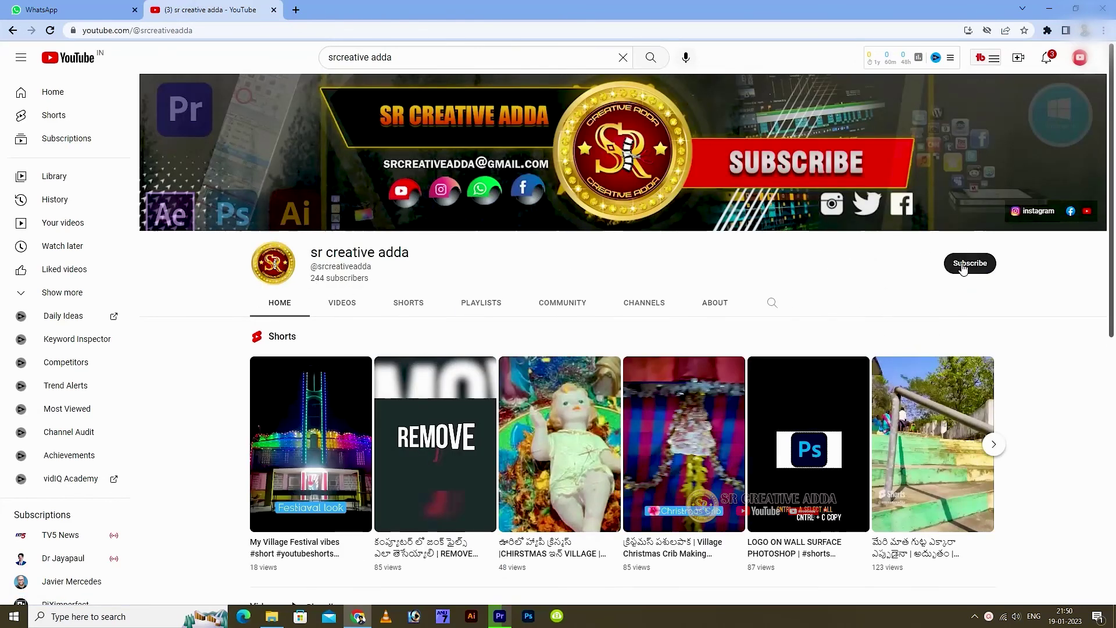
left_click(982, 264)
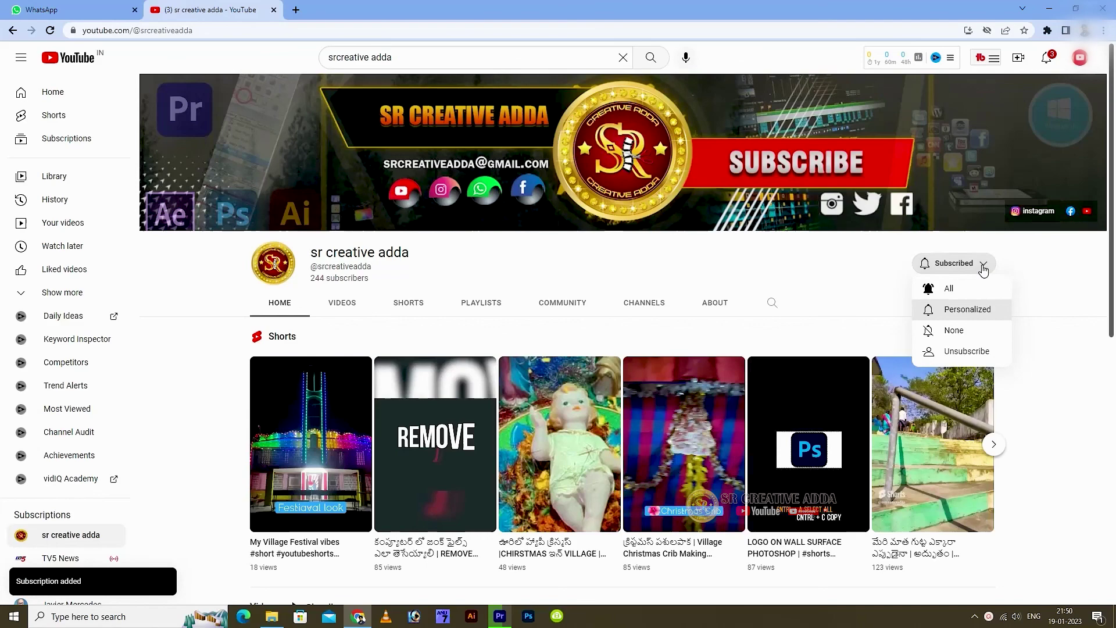
left_click(950, 291)
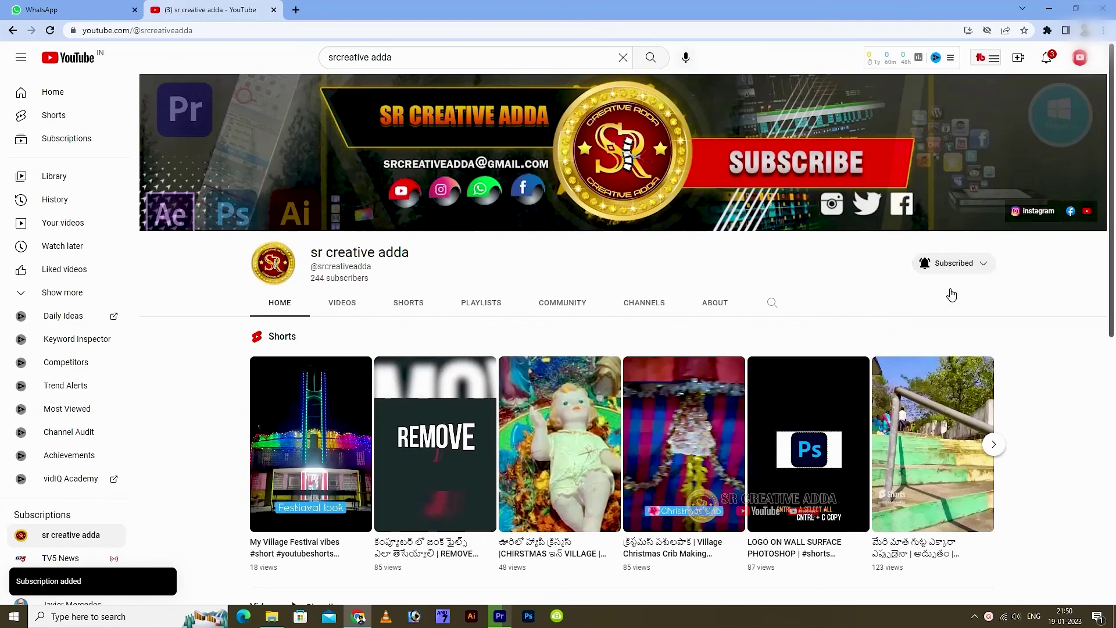